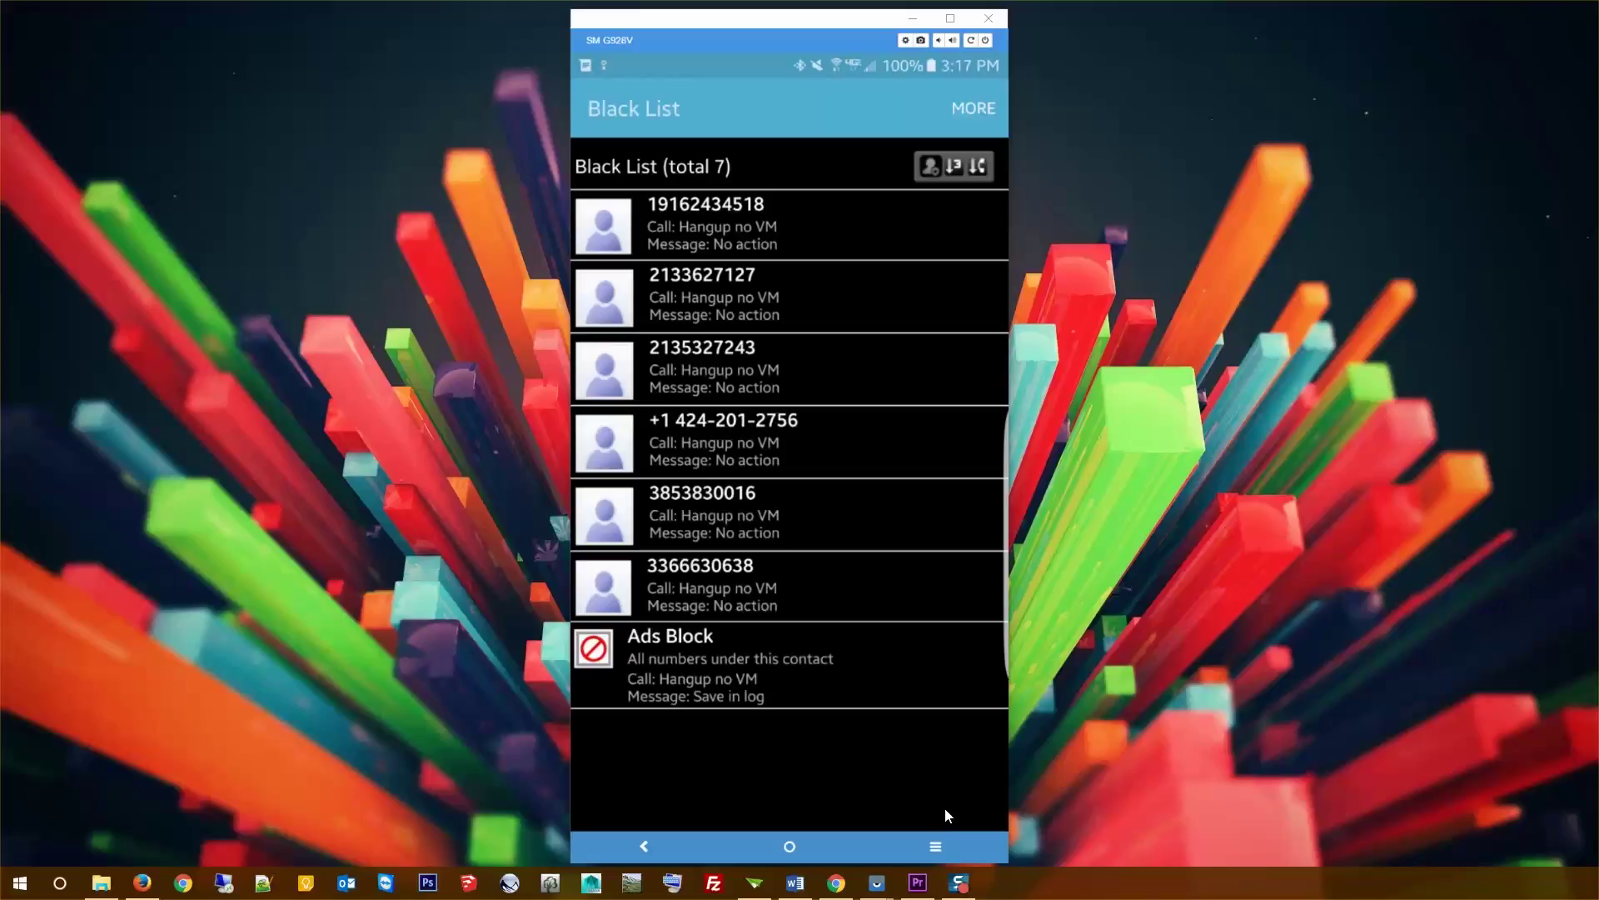
Step: Switch to Contacts from recent apps and scroll through the Ads Block contact's stored numbers
left_click(942, 848)
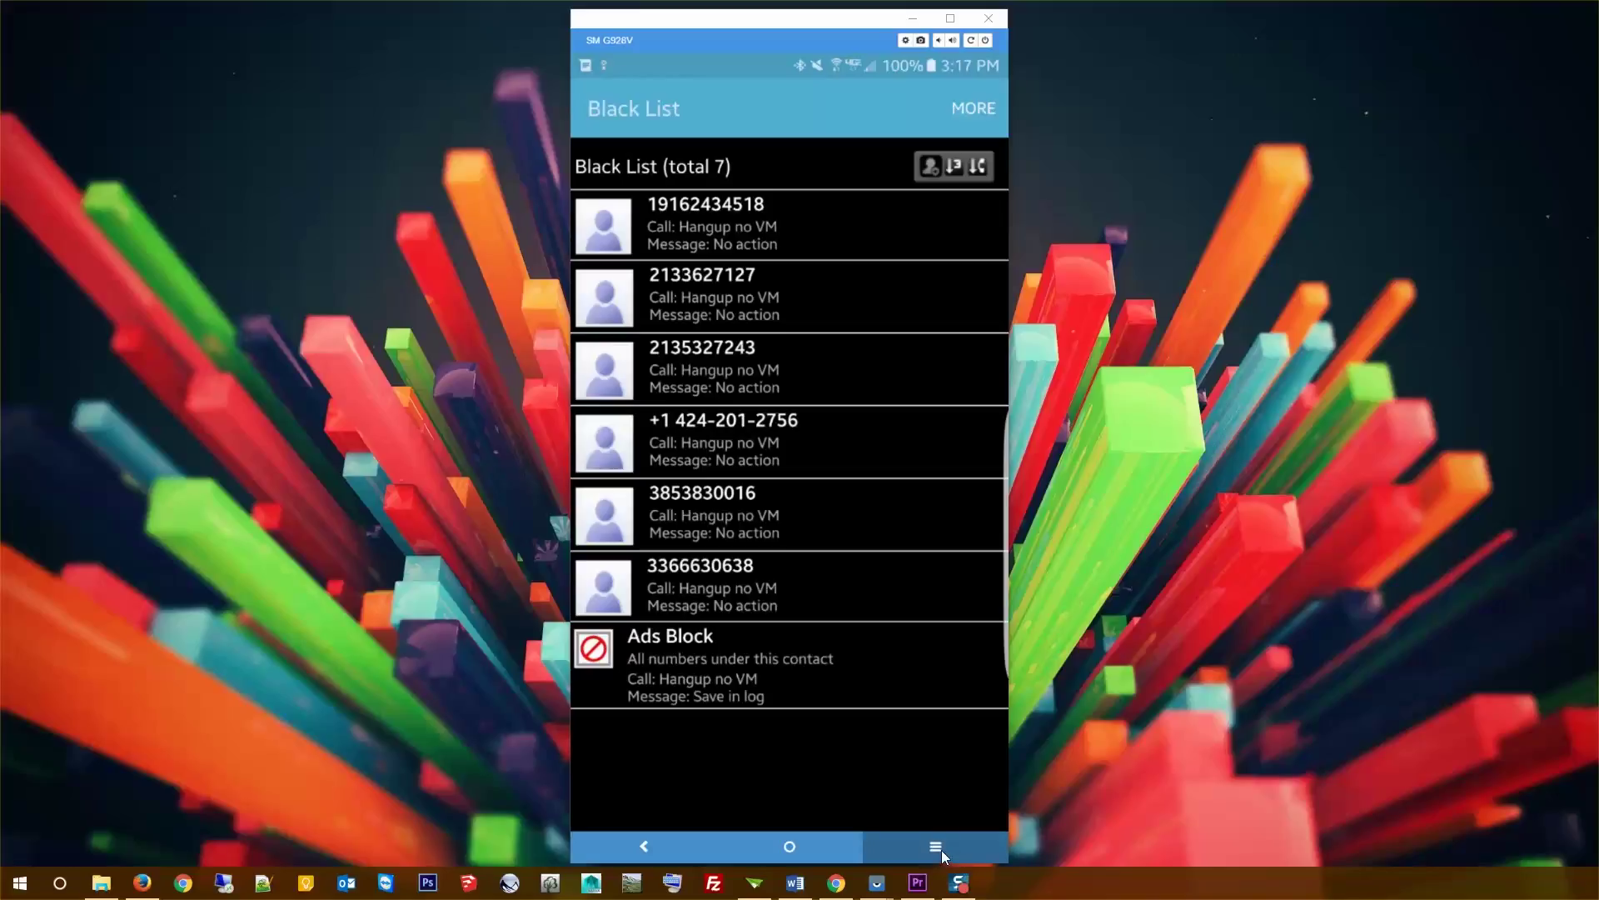
left_click(931, 848)
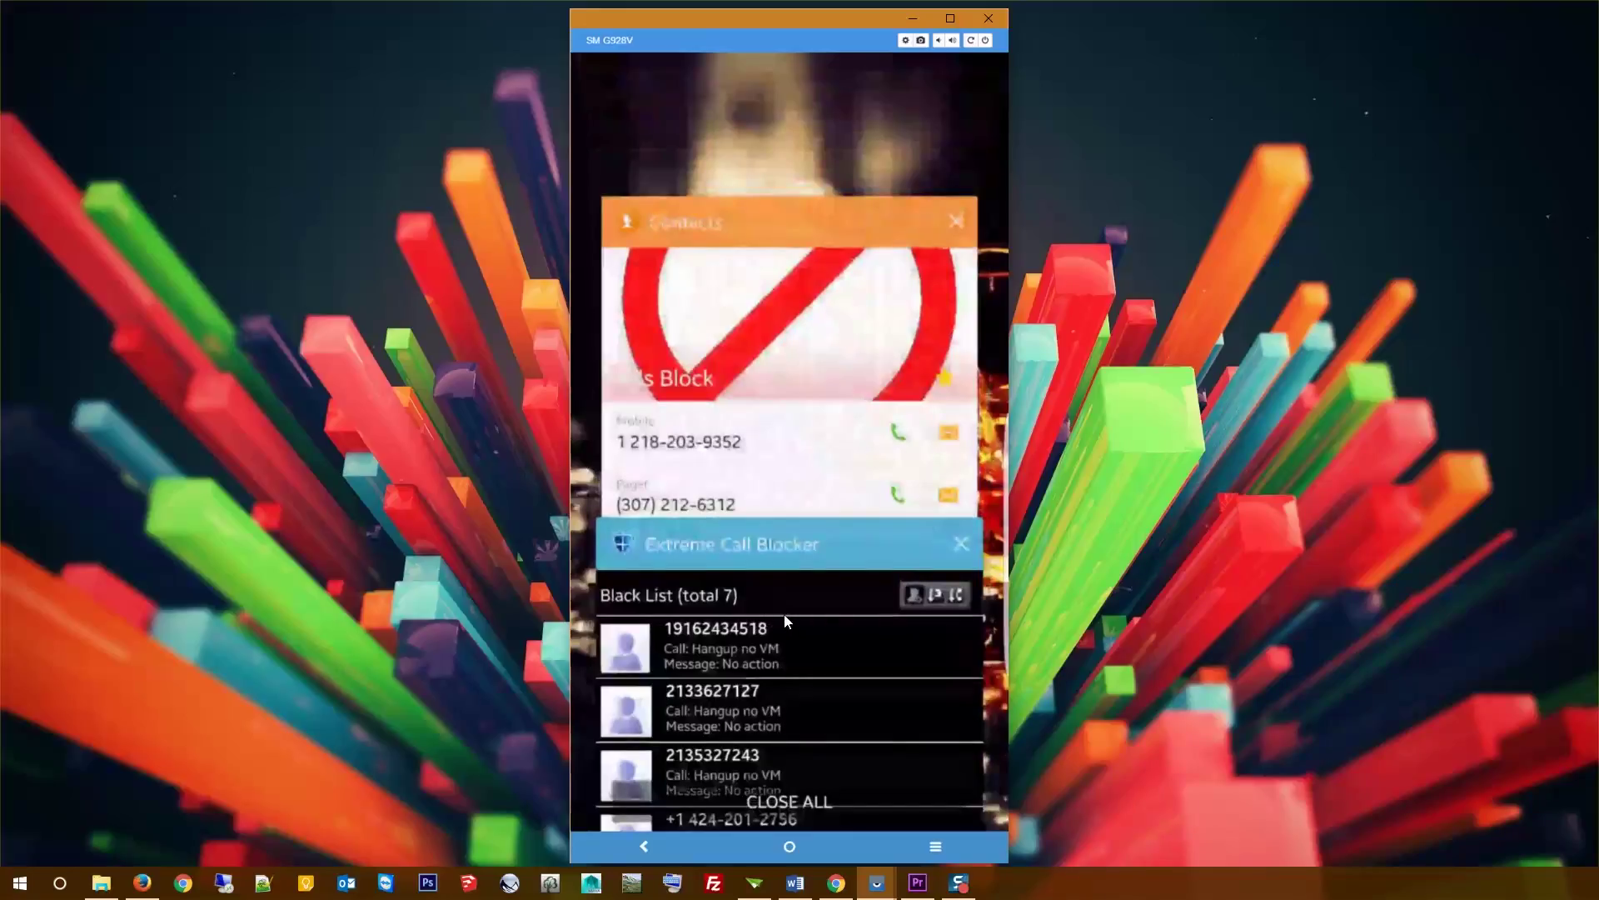
left_click(774, 366)
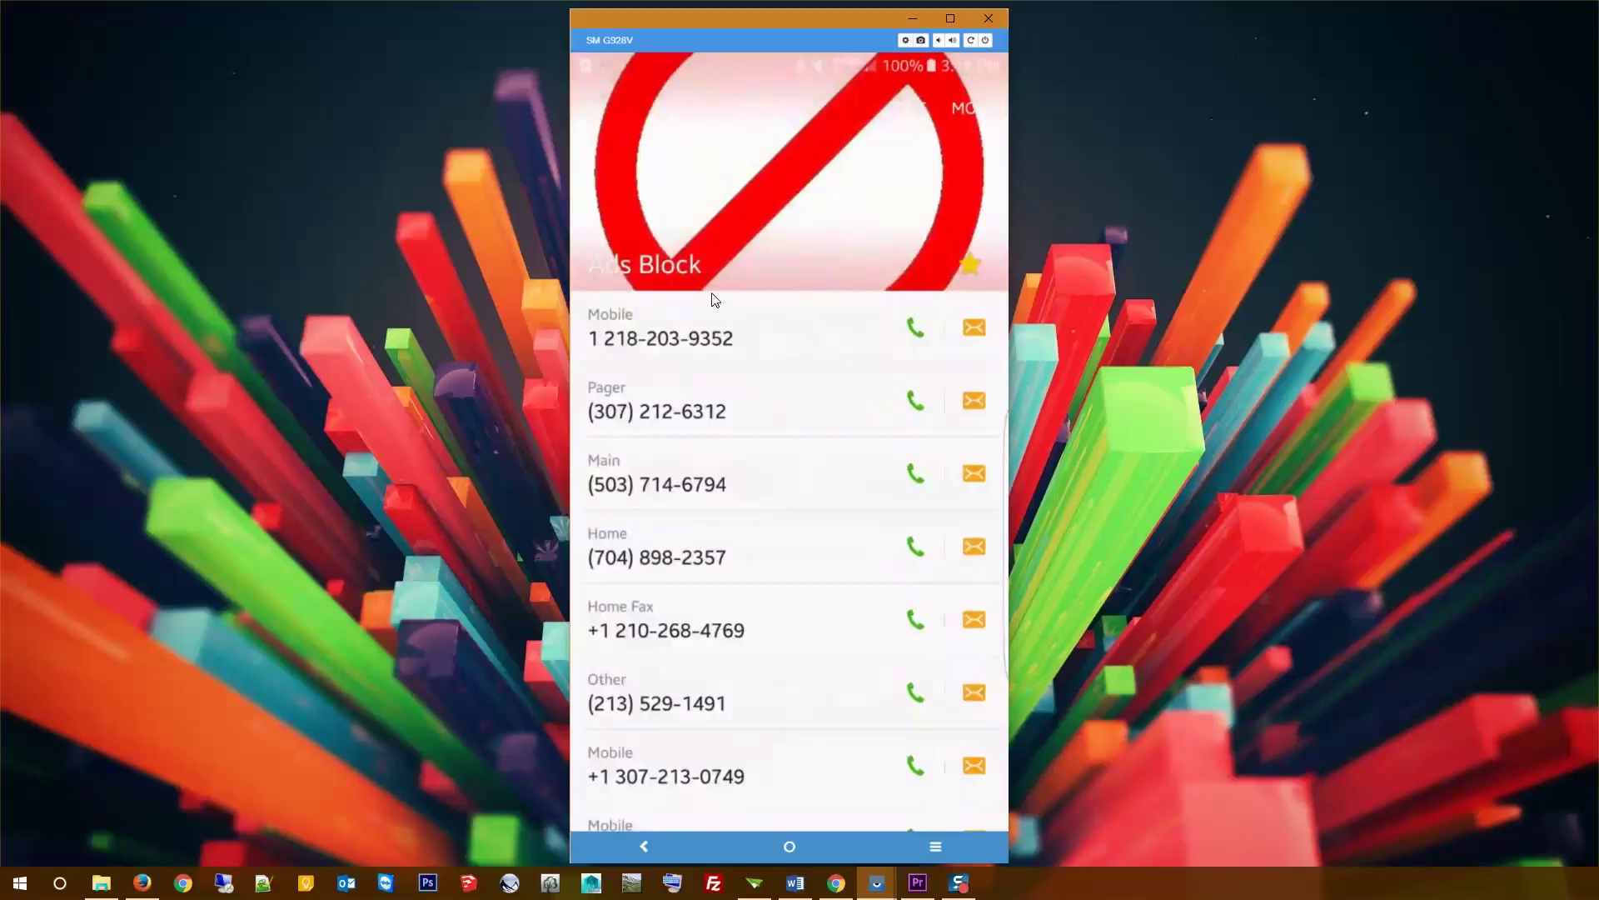
scroll(755, 556, "down", 3)
scroll(758, 554, "down", 6)
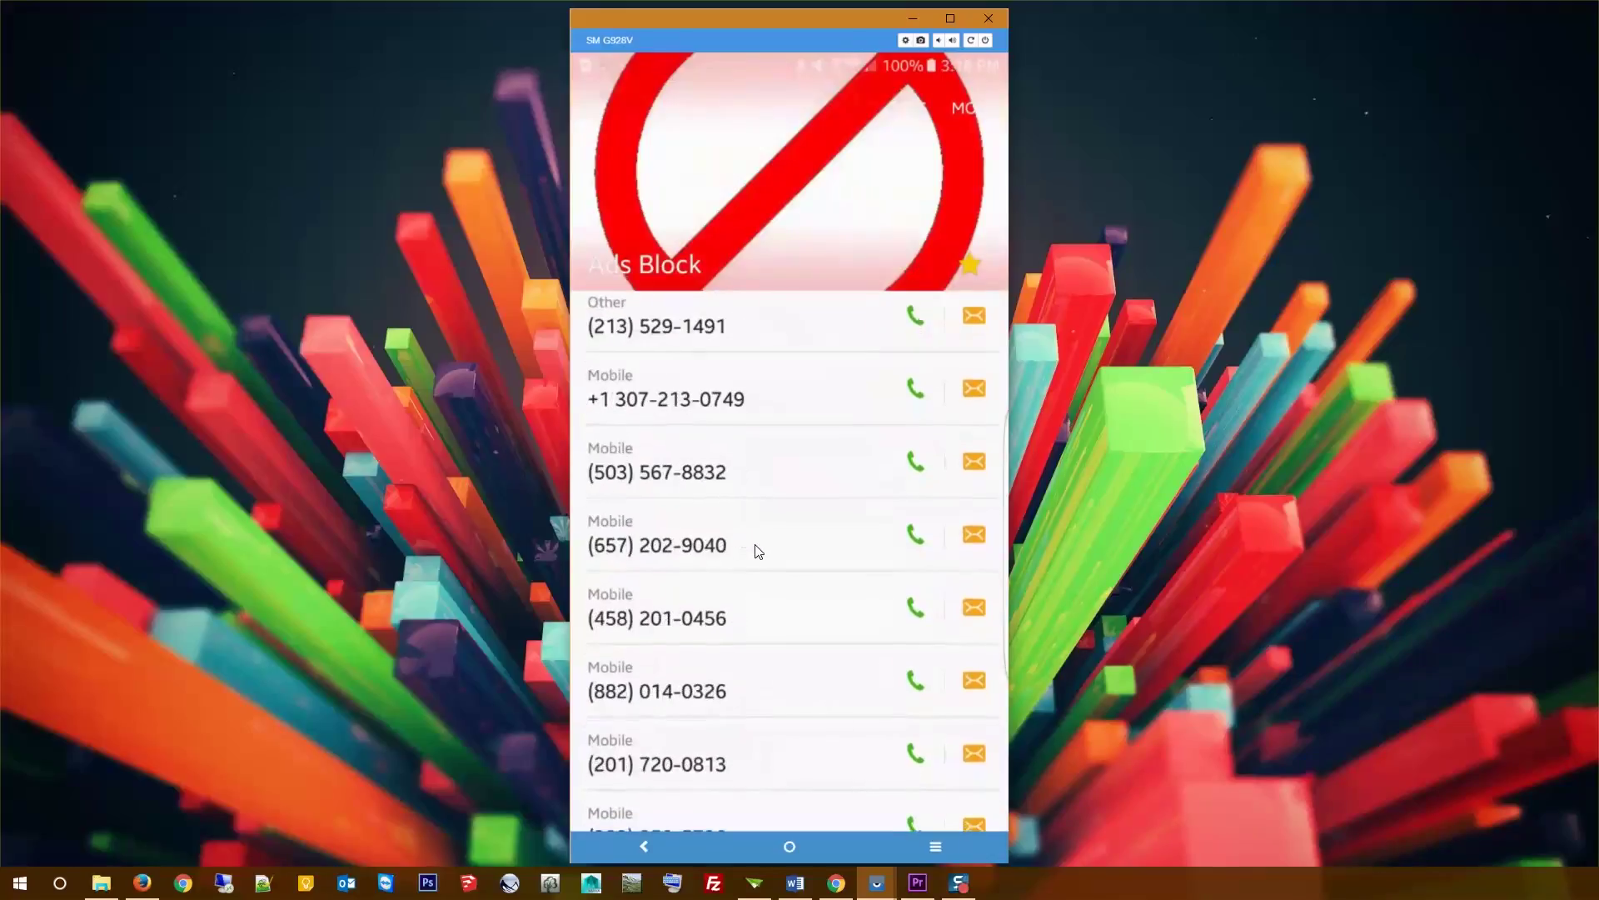
scroll(758, 554, "down", 7)
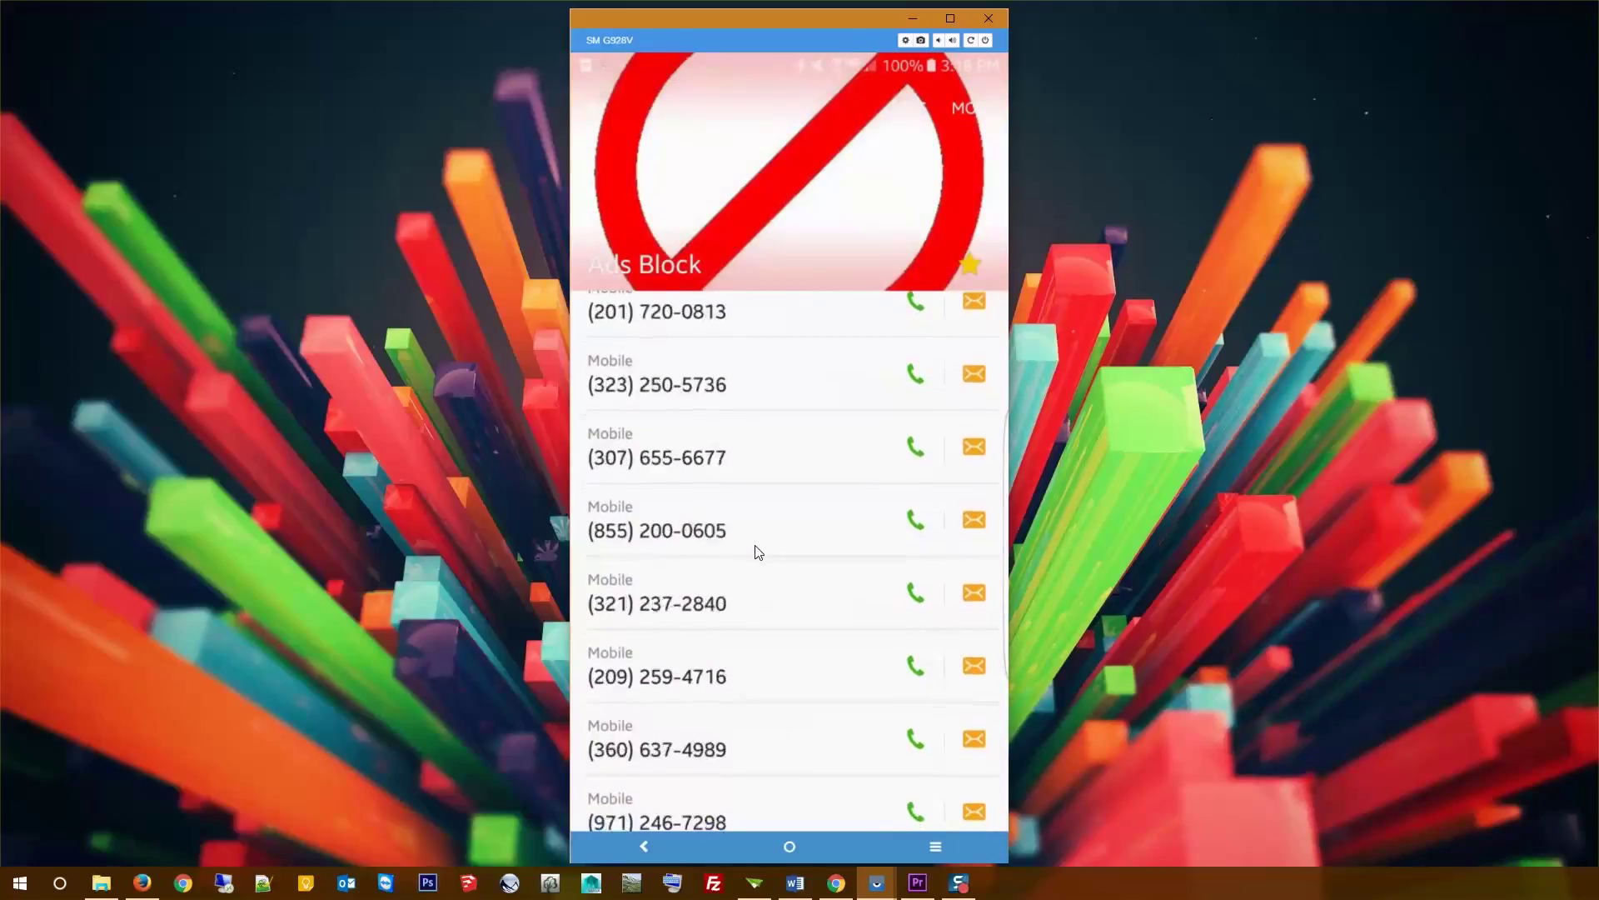
scroll(759, 566, "up", 15)
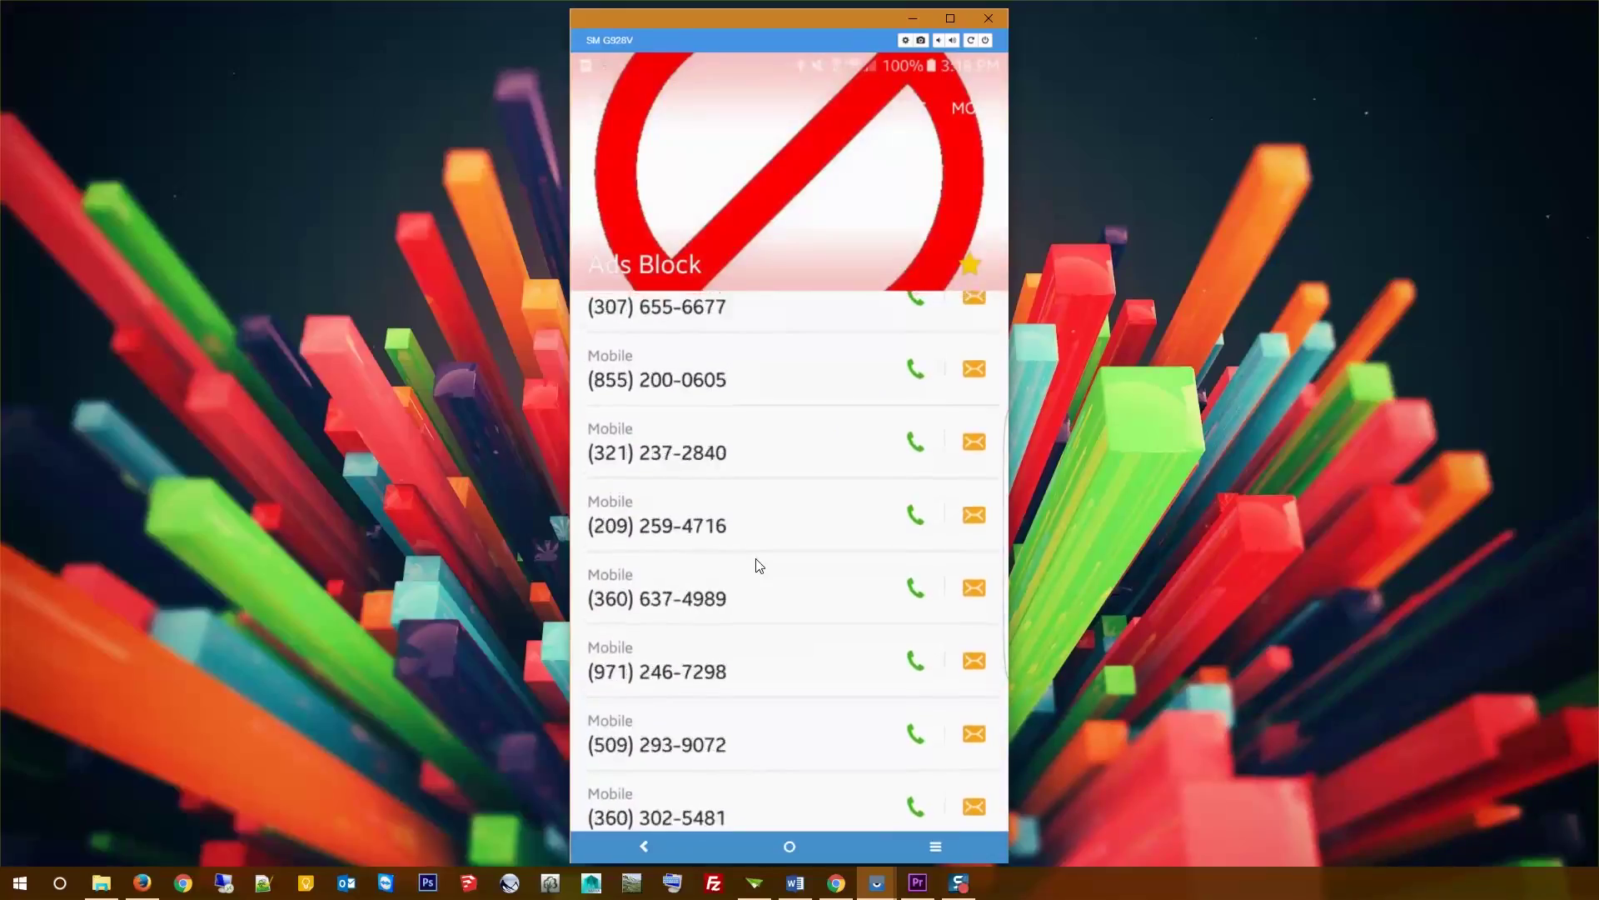
scroll(759, 565, "up", 1)
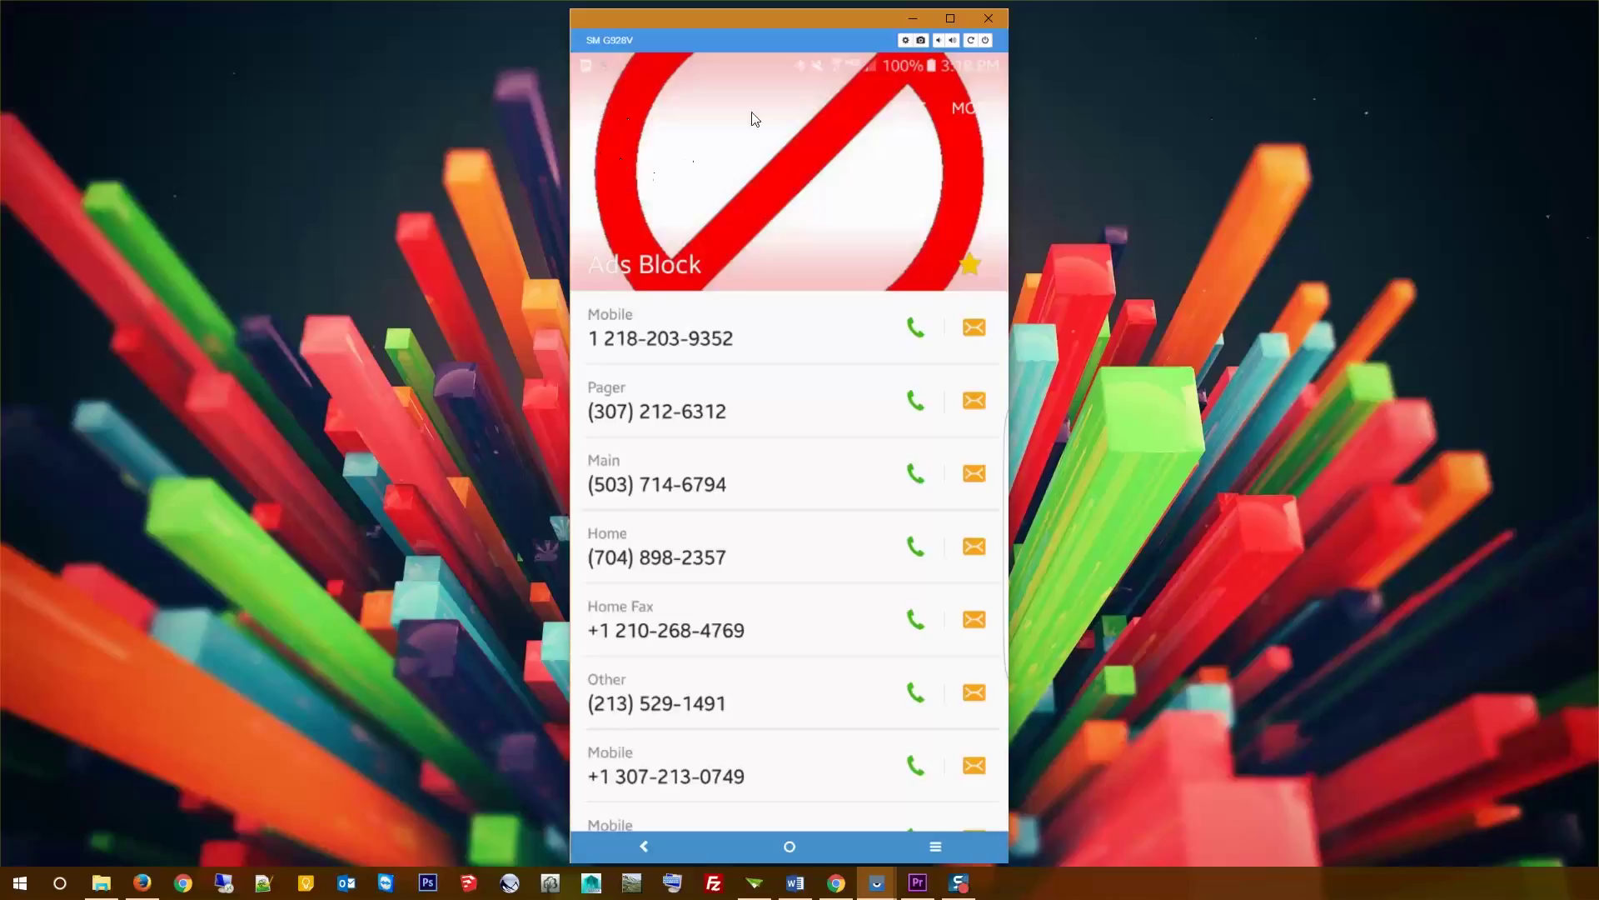
Step: Leave the Ads Block contact, glance at the Contacts settings page, then go to the home screen
left_click(970, 109)
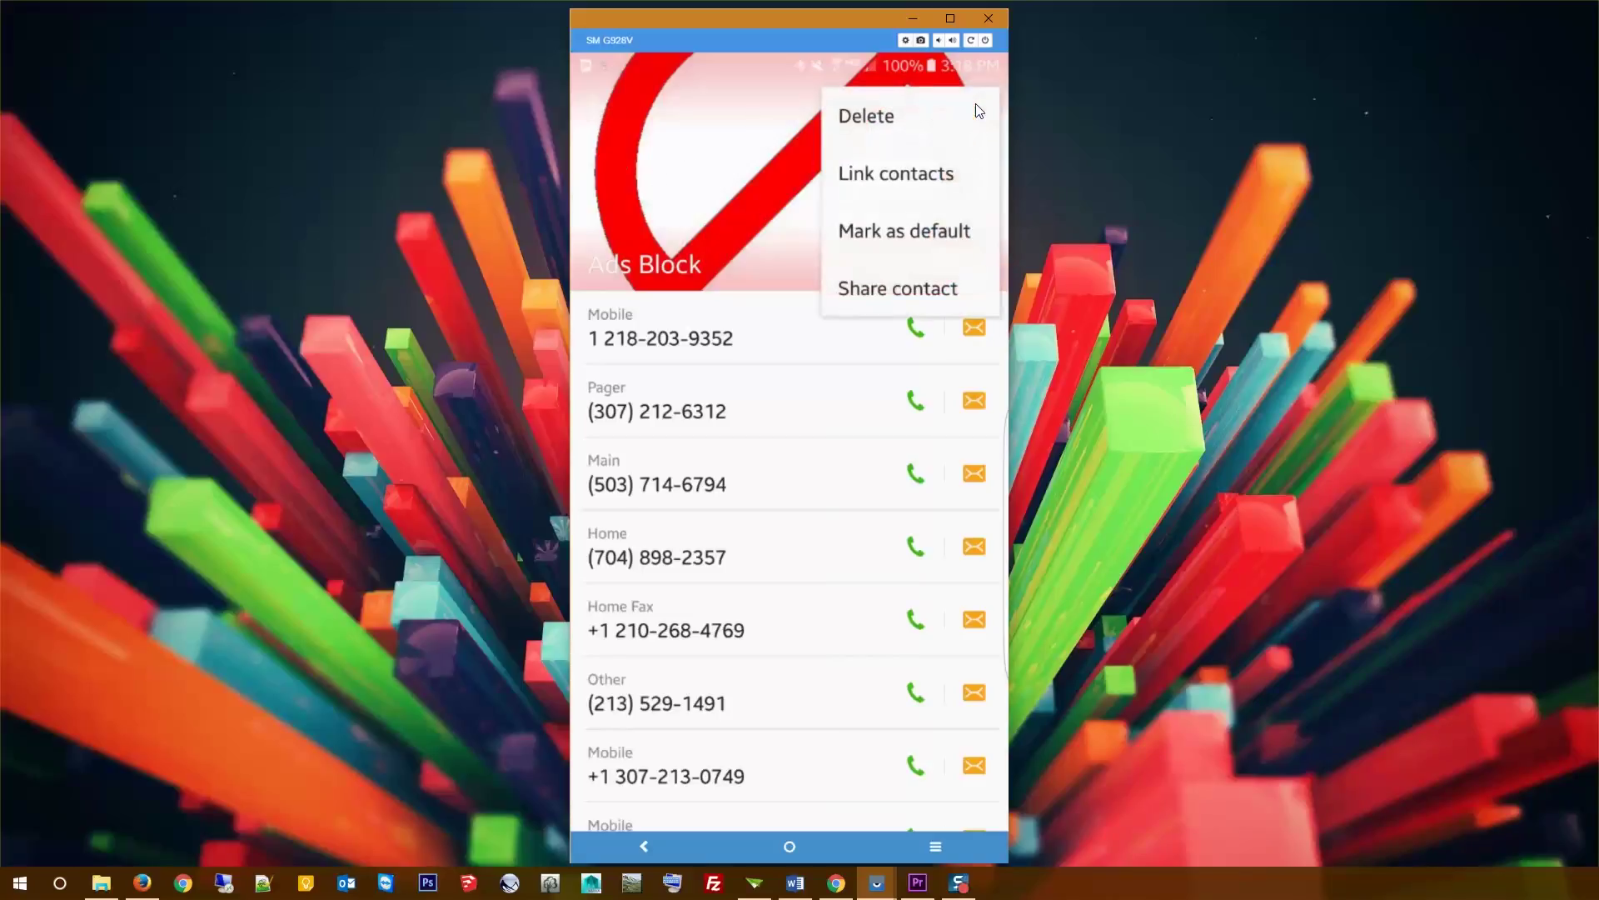
left_click(742, 182)
left_click(595, 98)
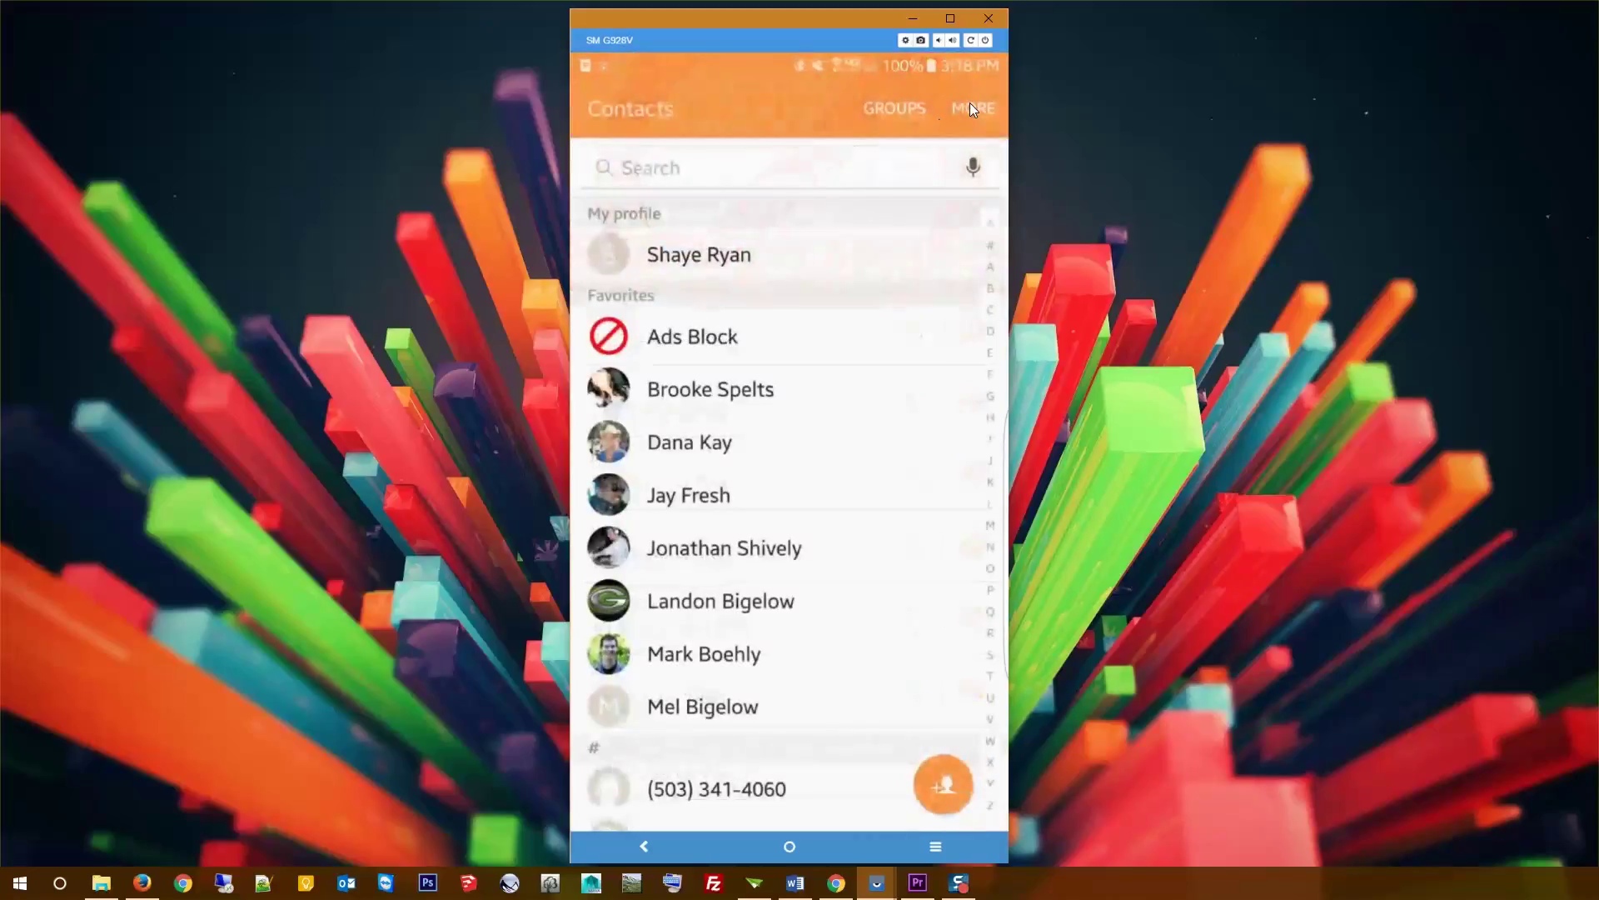
left_click(969, 102)
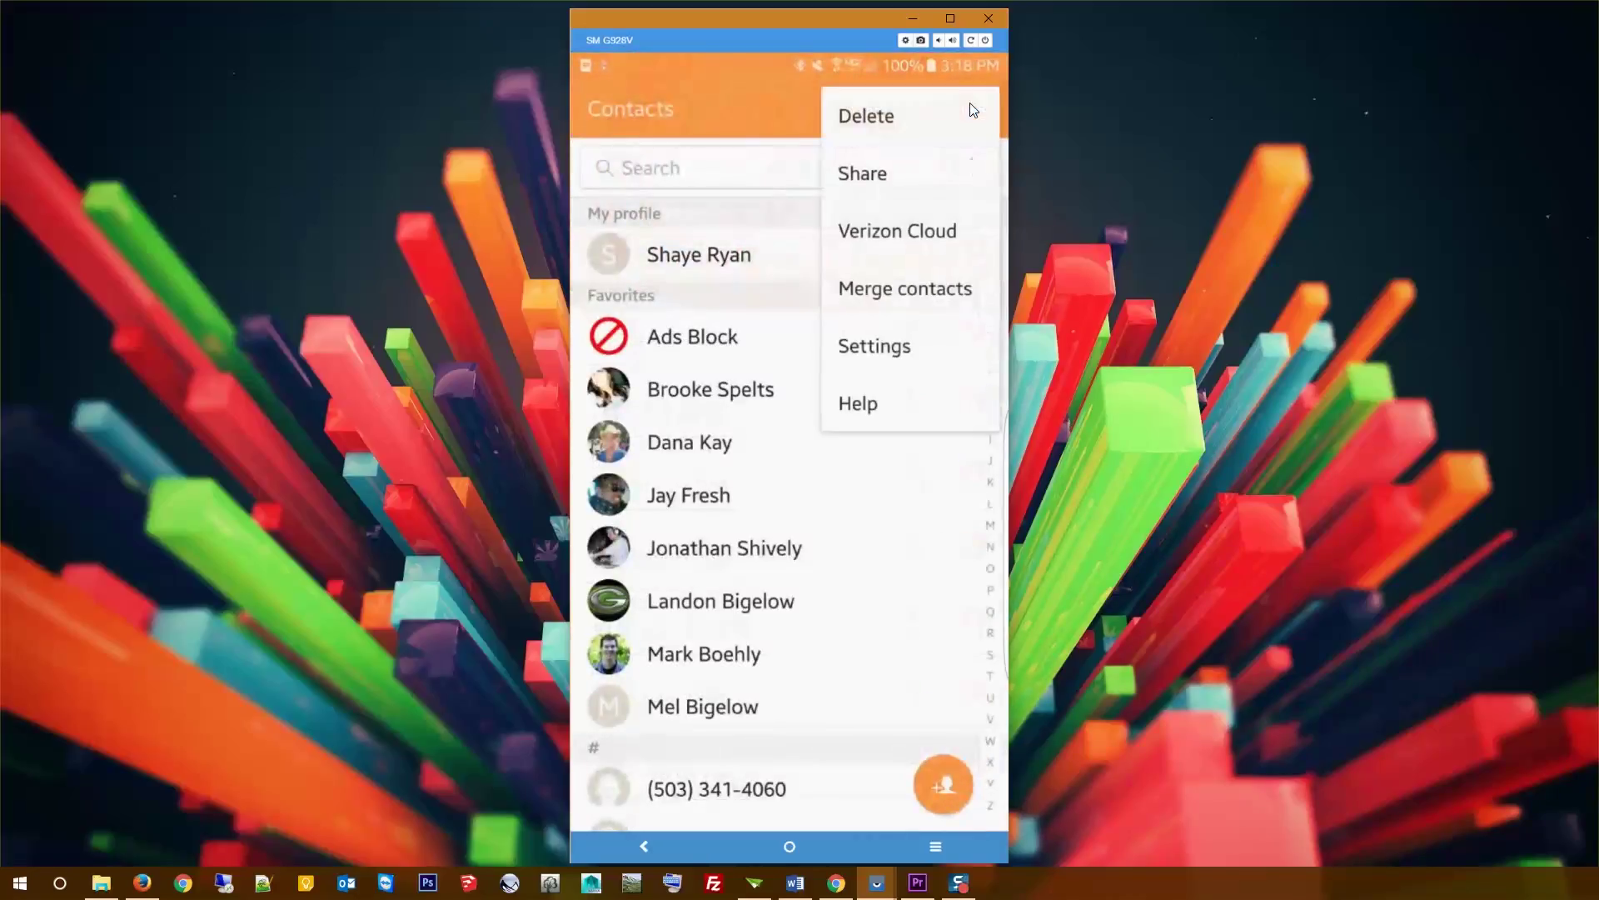
left_click(870, 349)
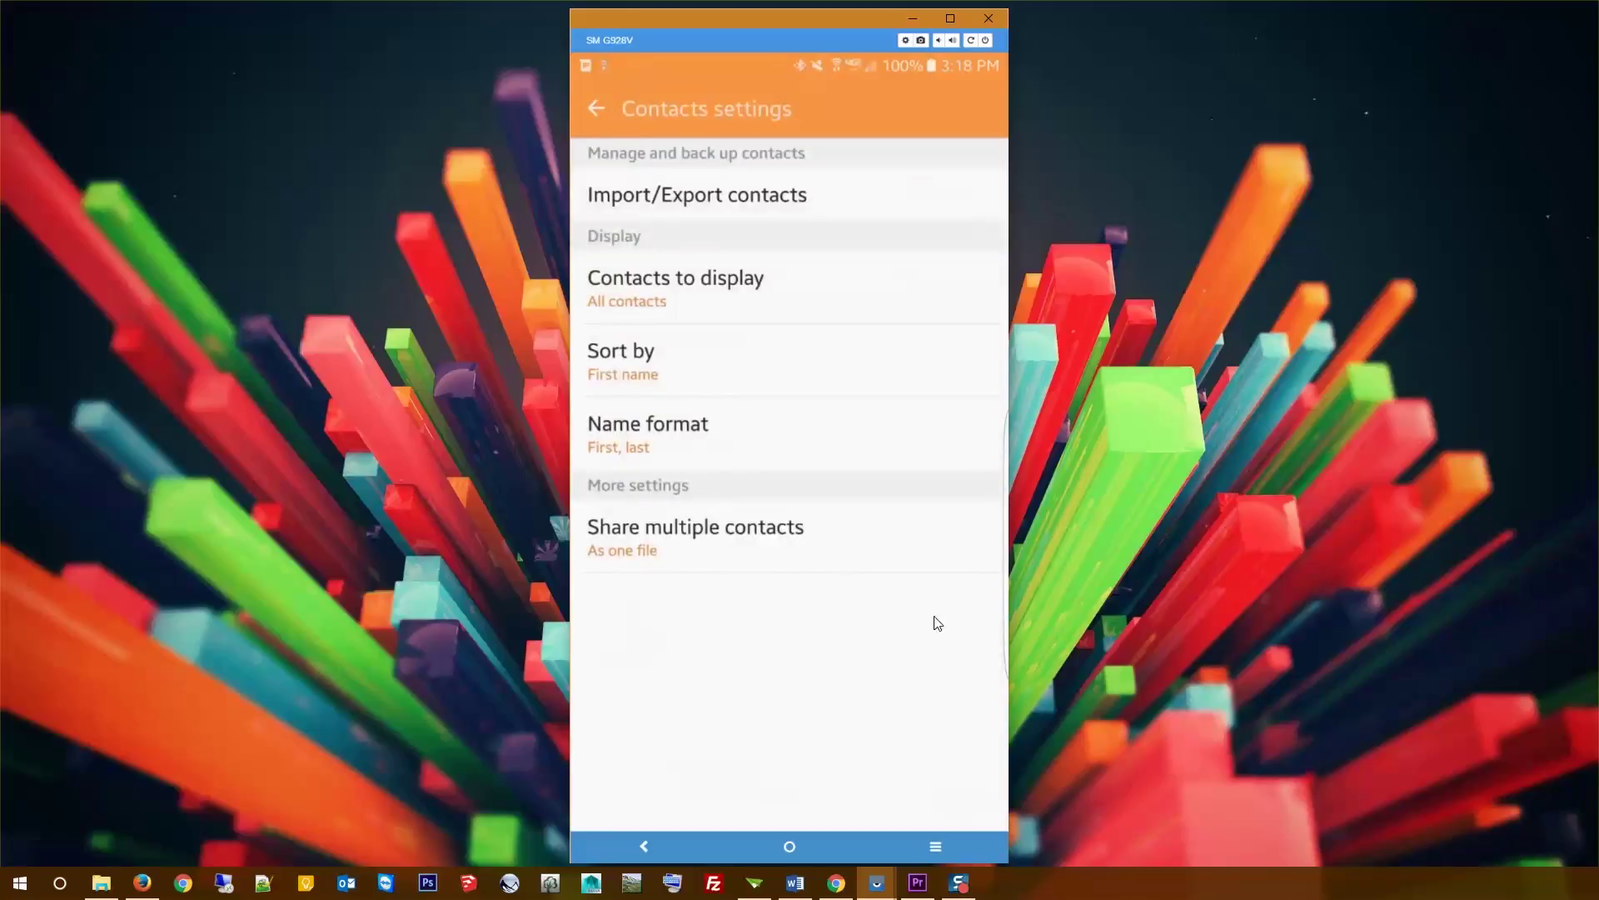
left_click(790, 846)
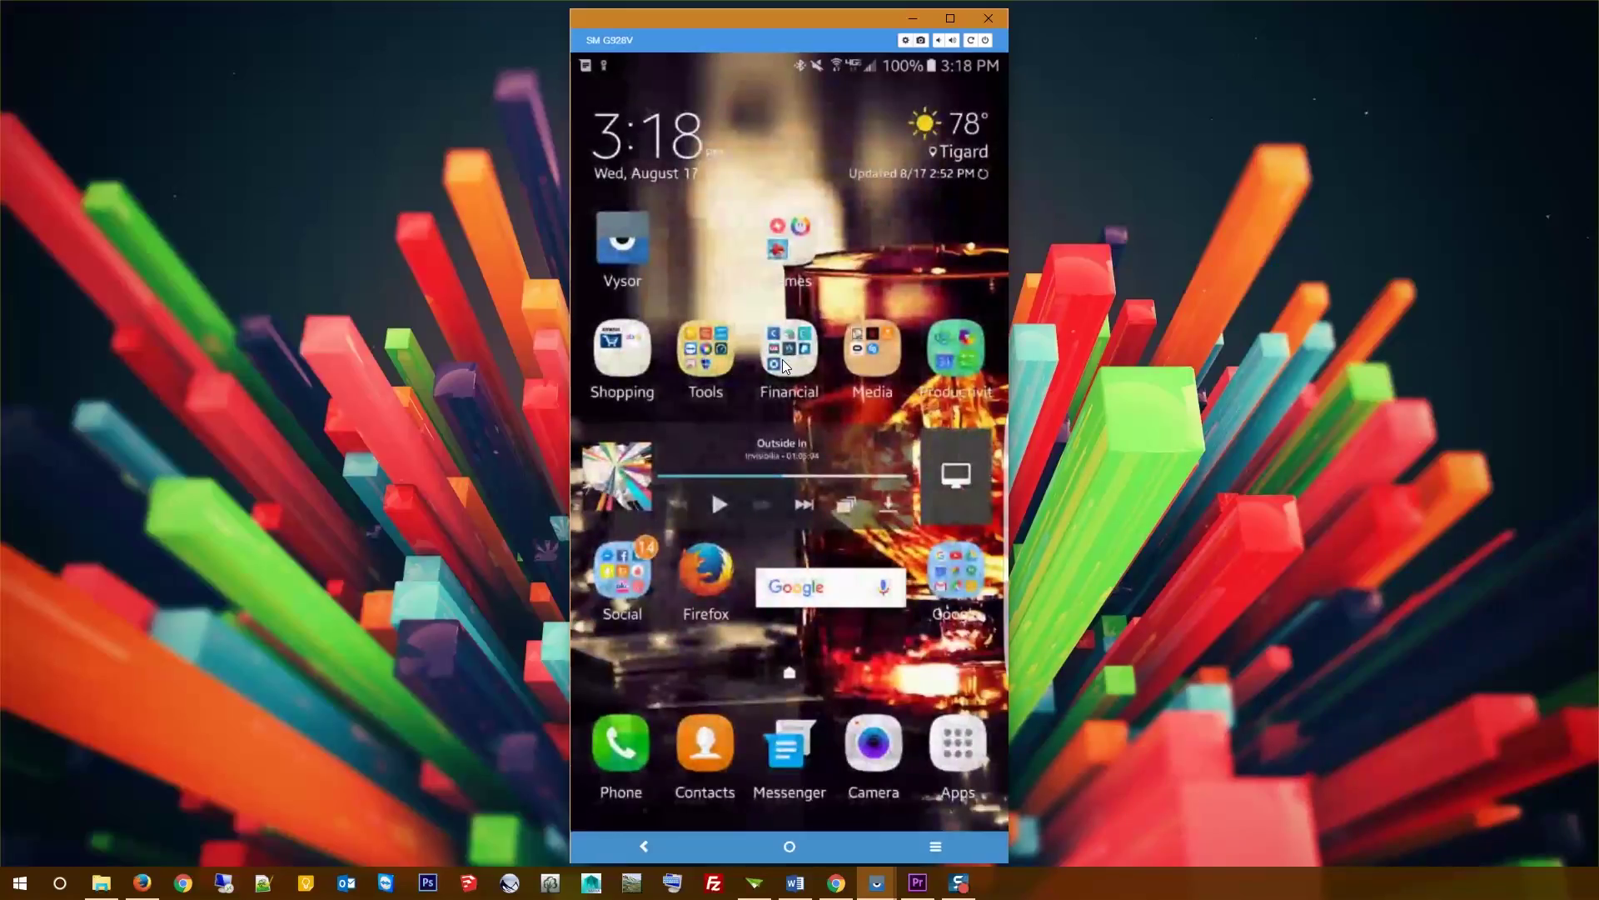
Step: Launch Extreme Call Blocker from the Tools folder and open its Black List
left_click(689, 360)
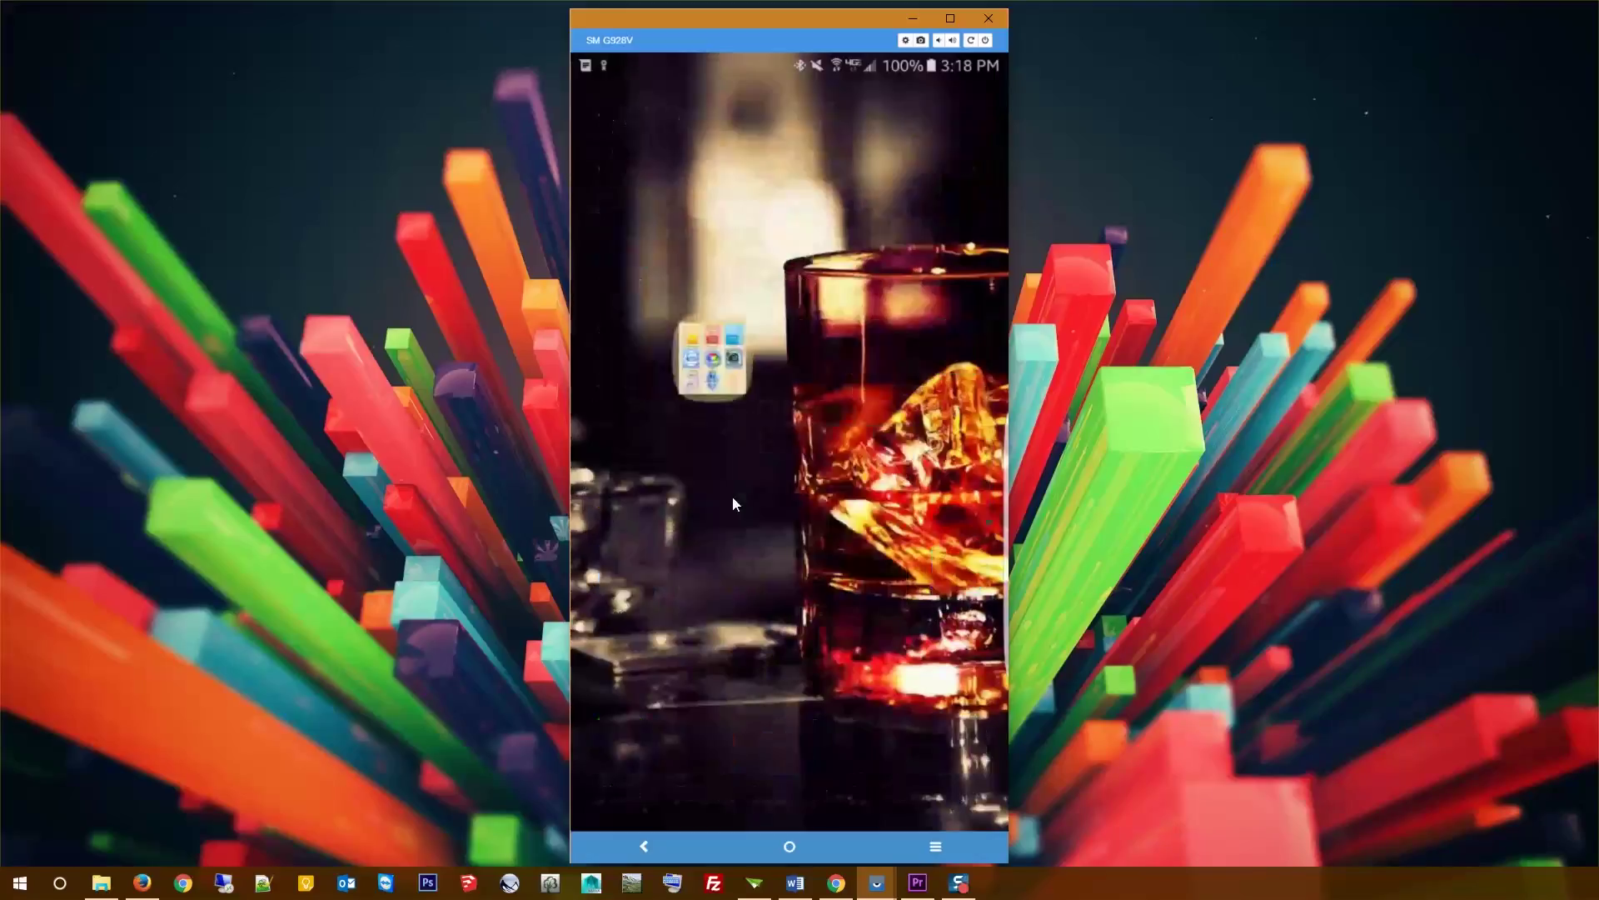
left_click(793, 602)
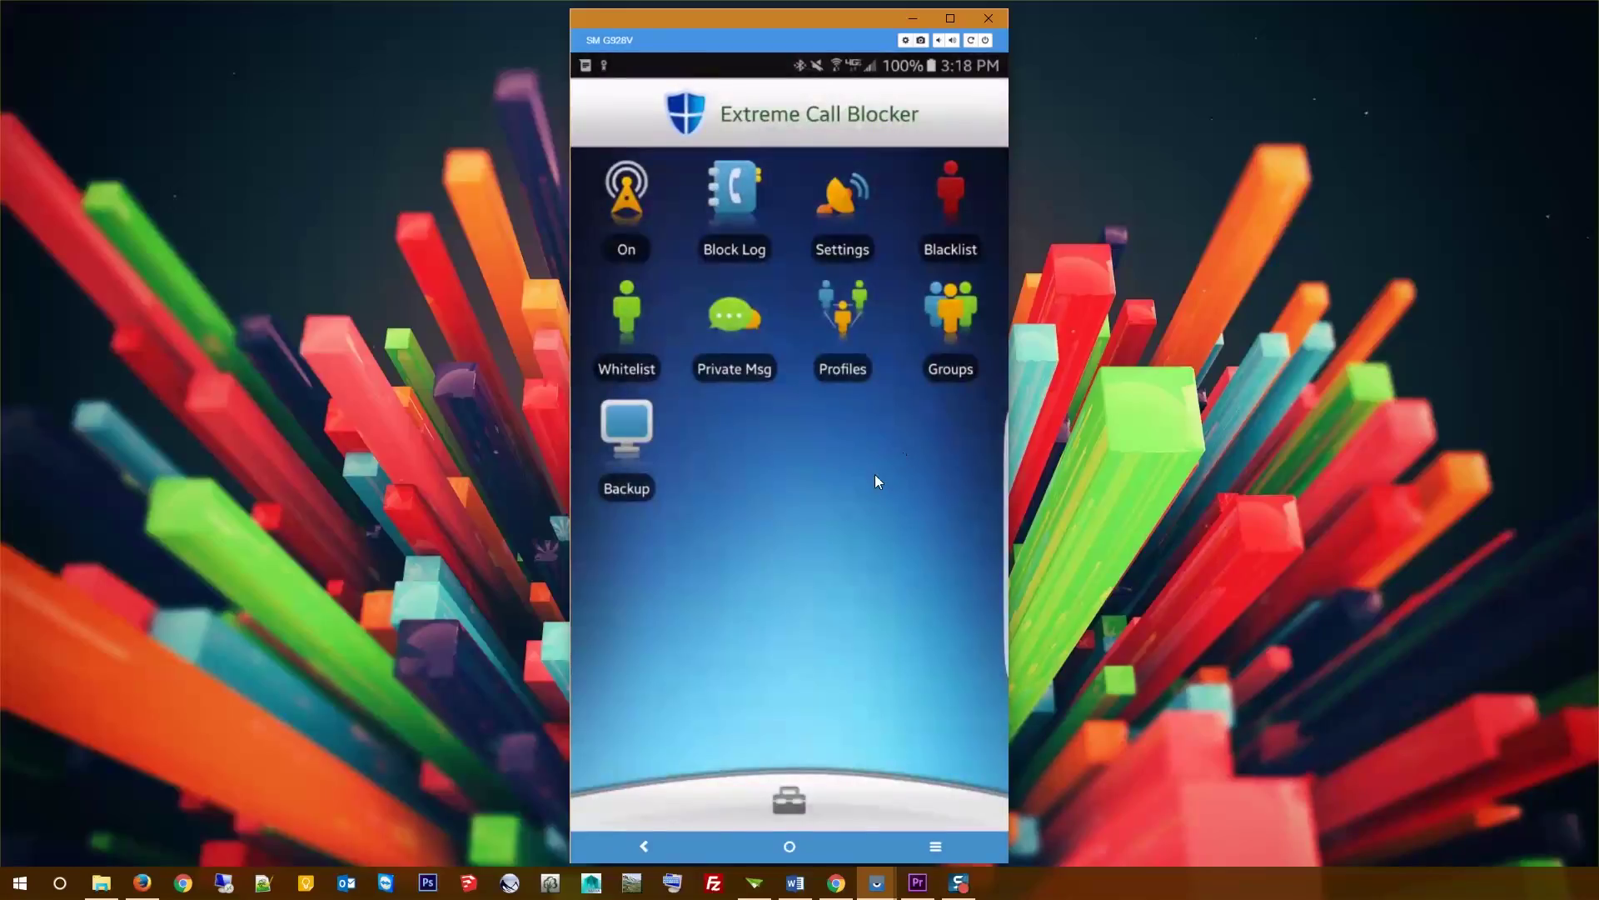
left_click(952, 196)
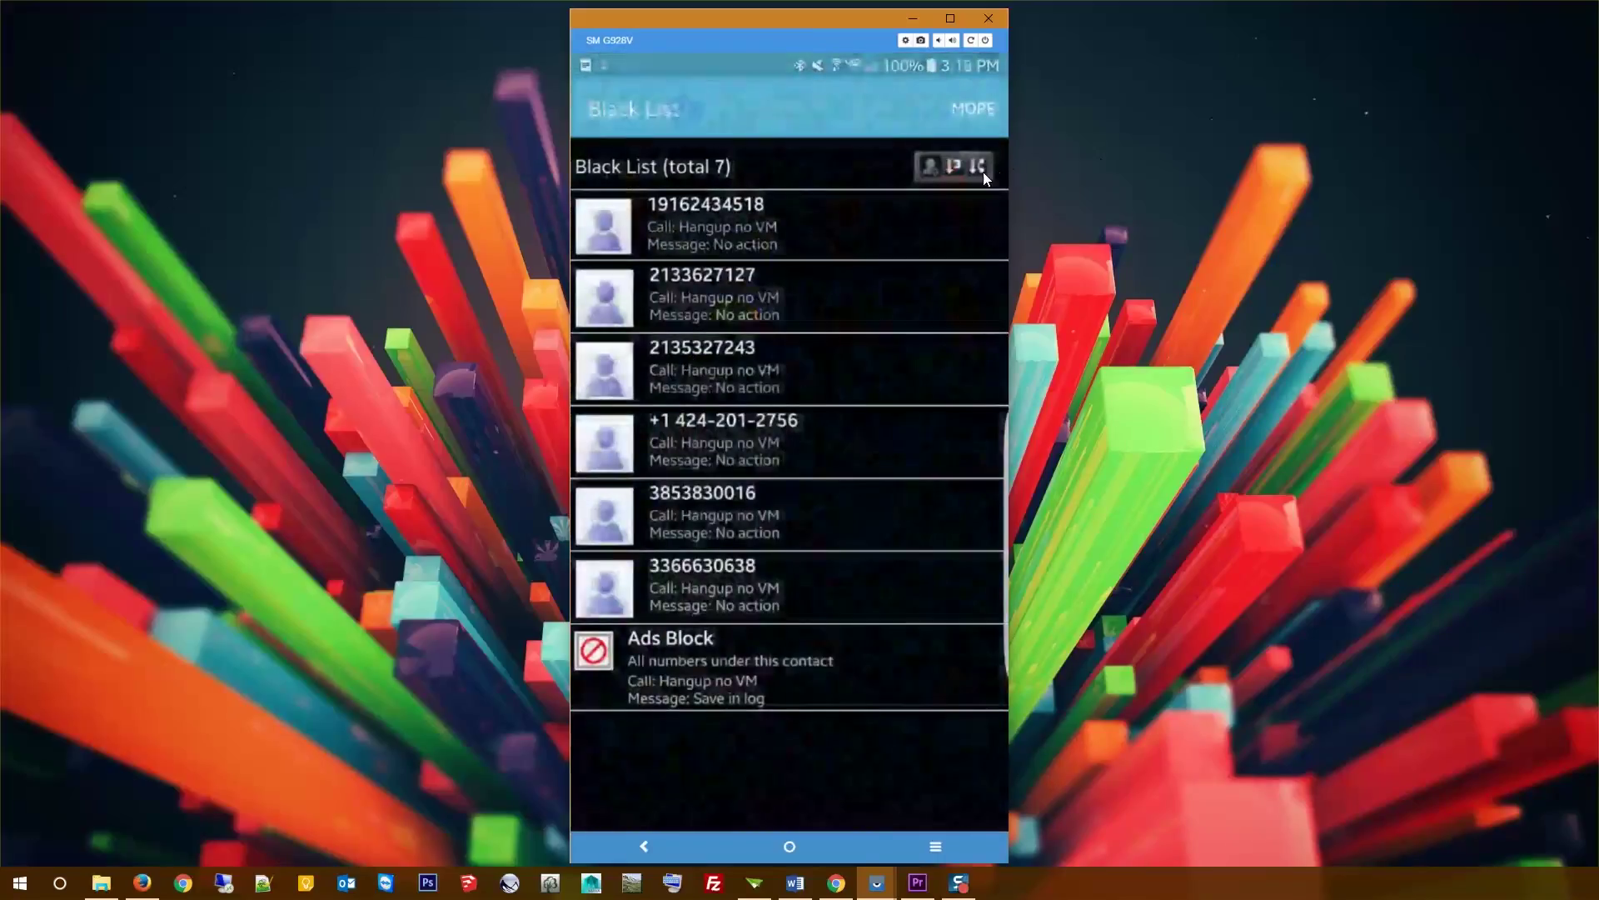
Step: Add a new blacklist number by searching the contact list and choosing Ads Block
left_click(979, 167)
left_click(832, 227)
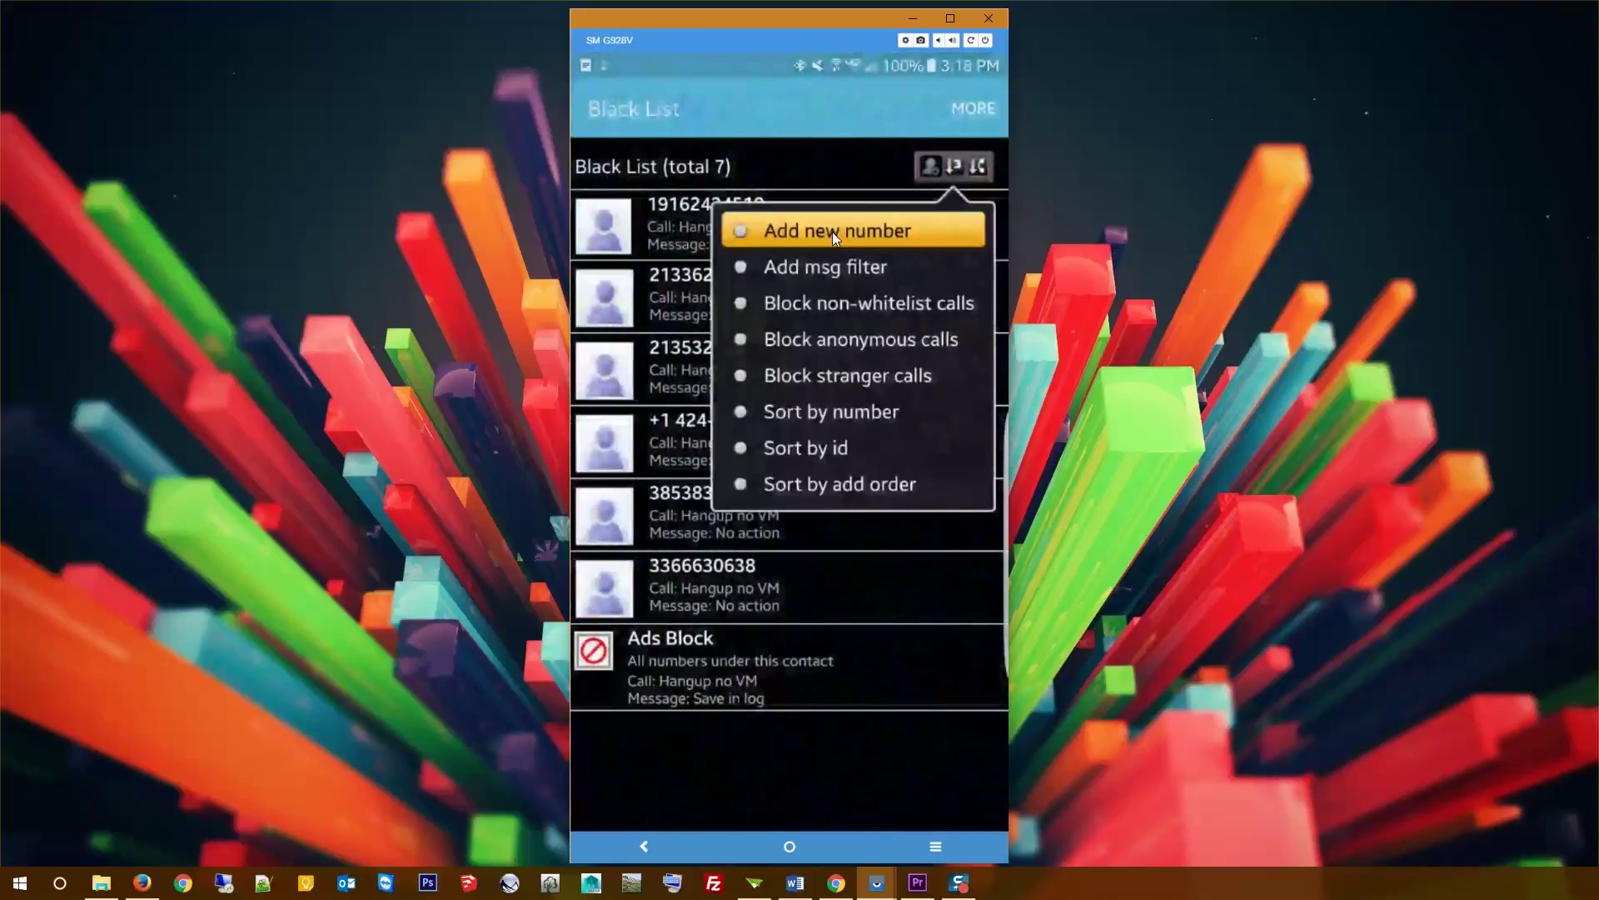
left_click(968, 187)
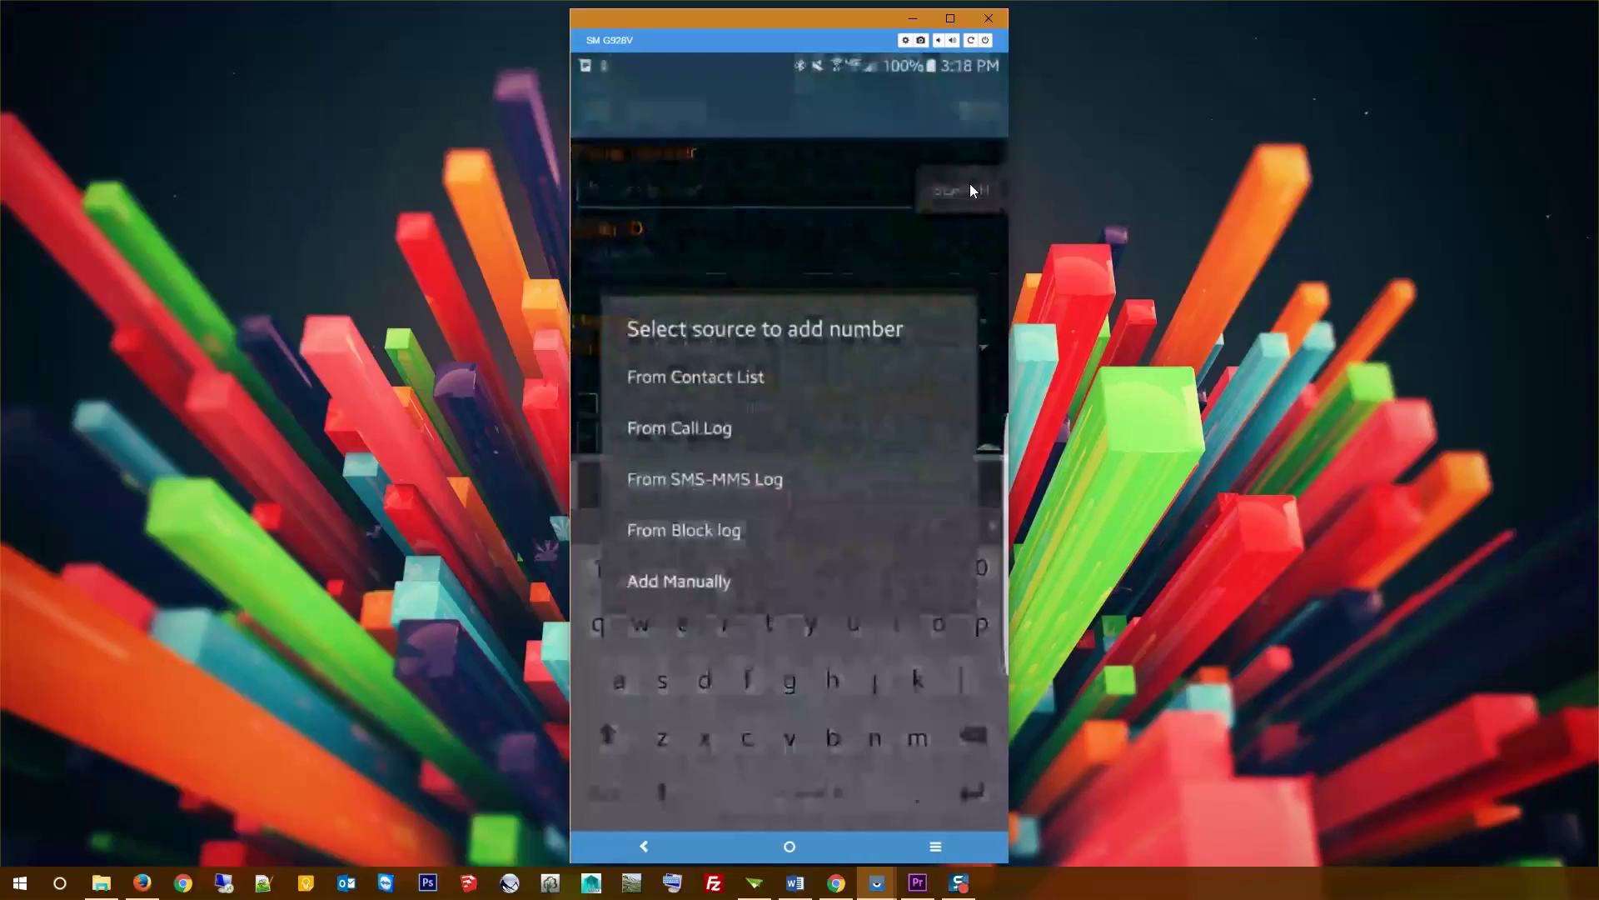
left_click(702, 379)
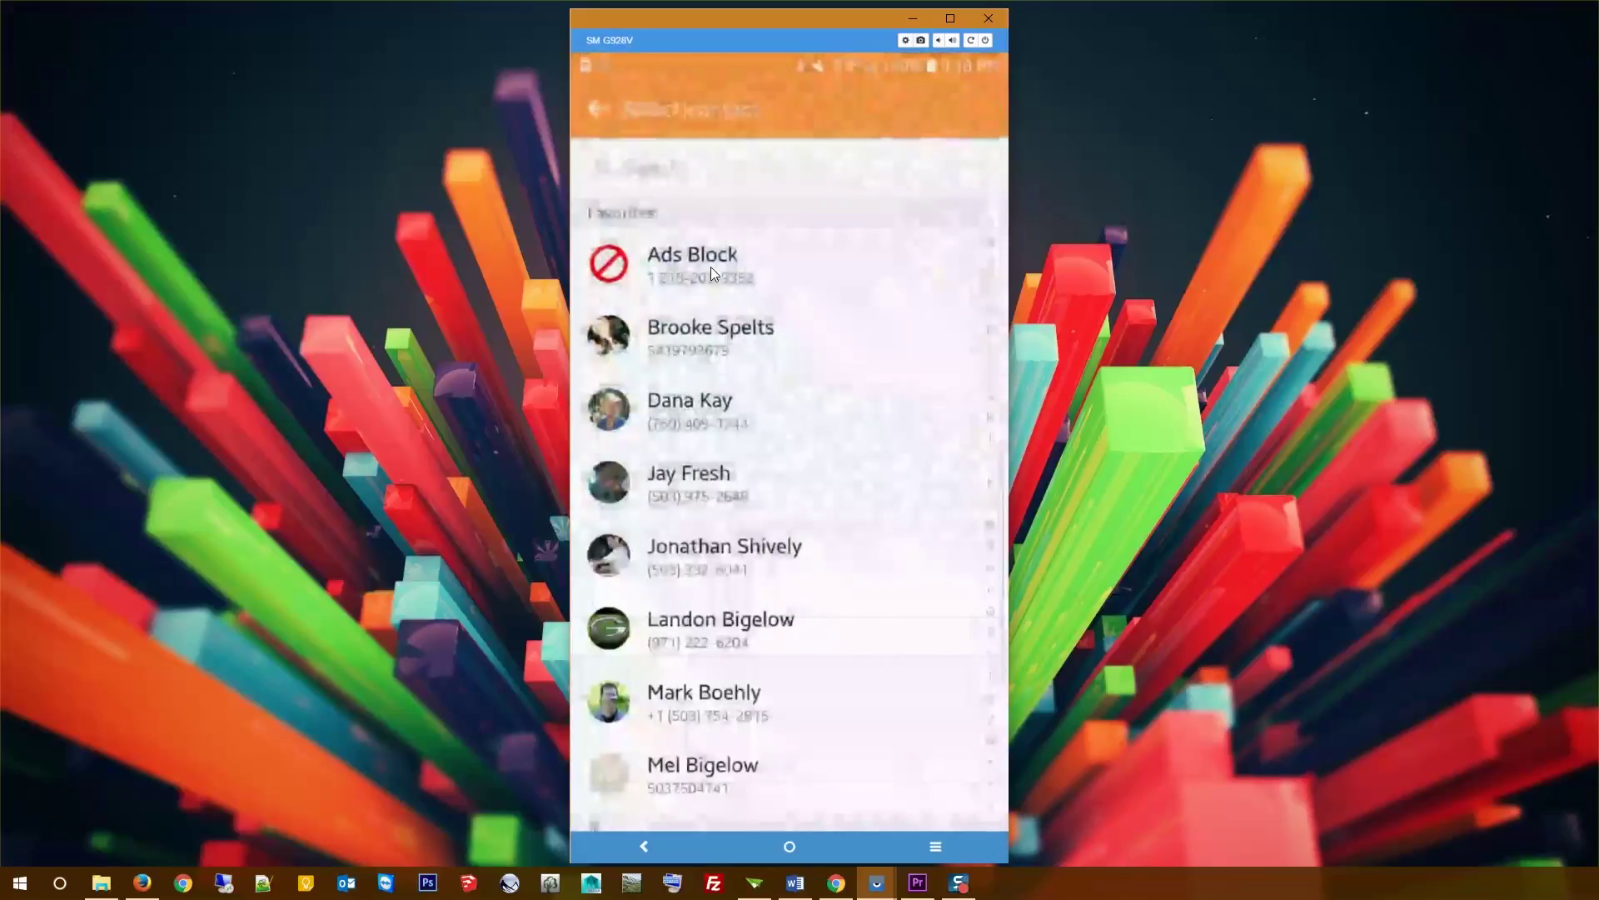
left_click(711, 267)
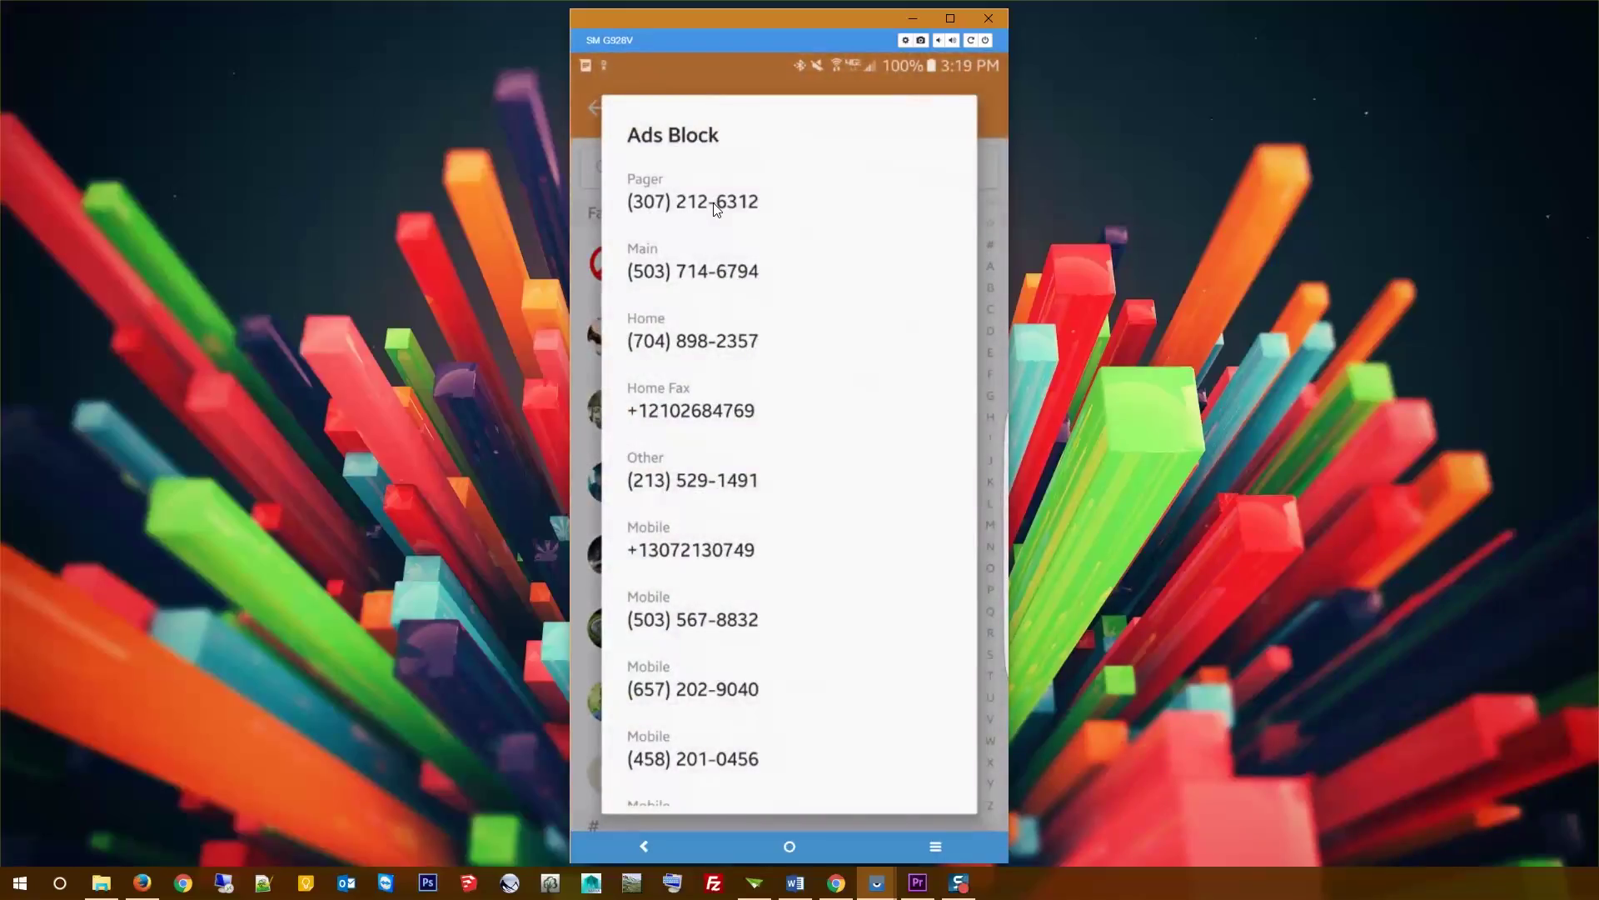
Step: Use Ads Block's Pager number, set Message to Erase, Call to Hangup No VoiceMail, and include all numbers
left_click(715, 204)
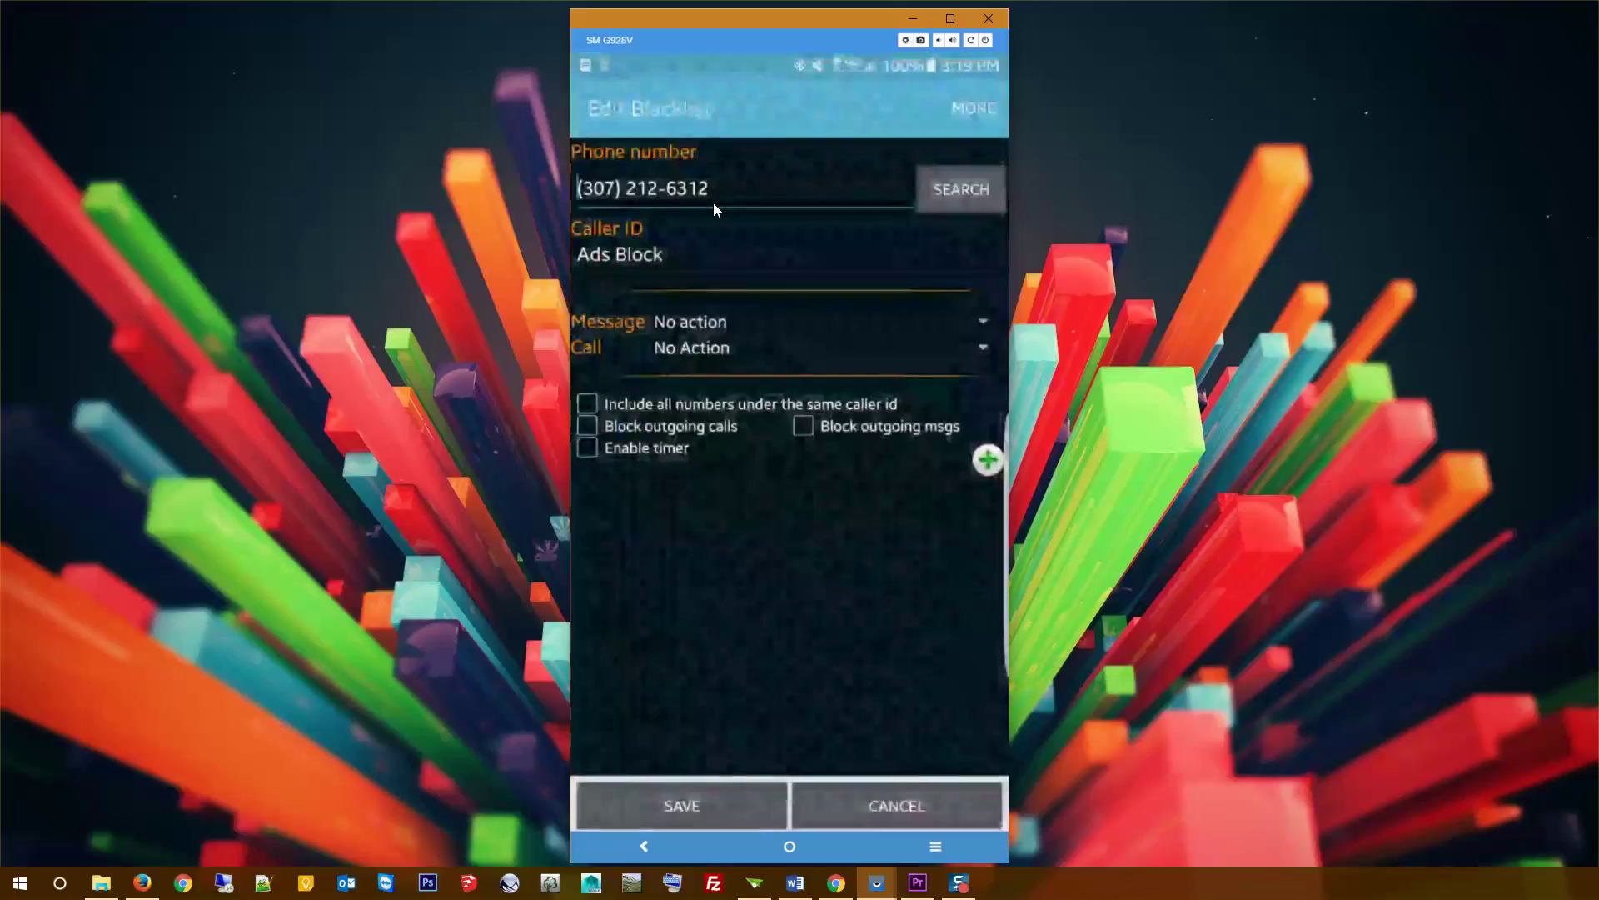
left_click(707, 322)
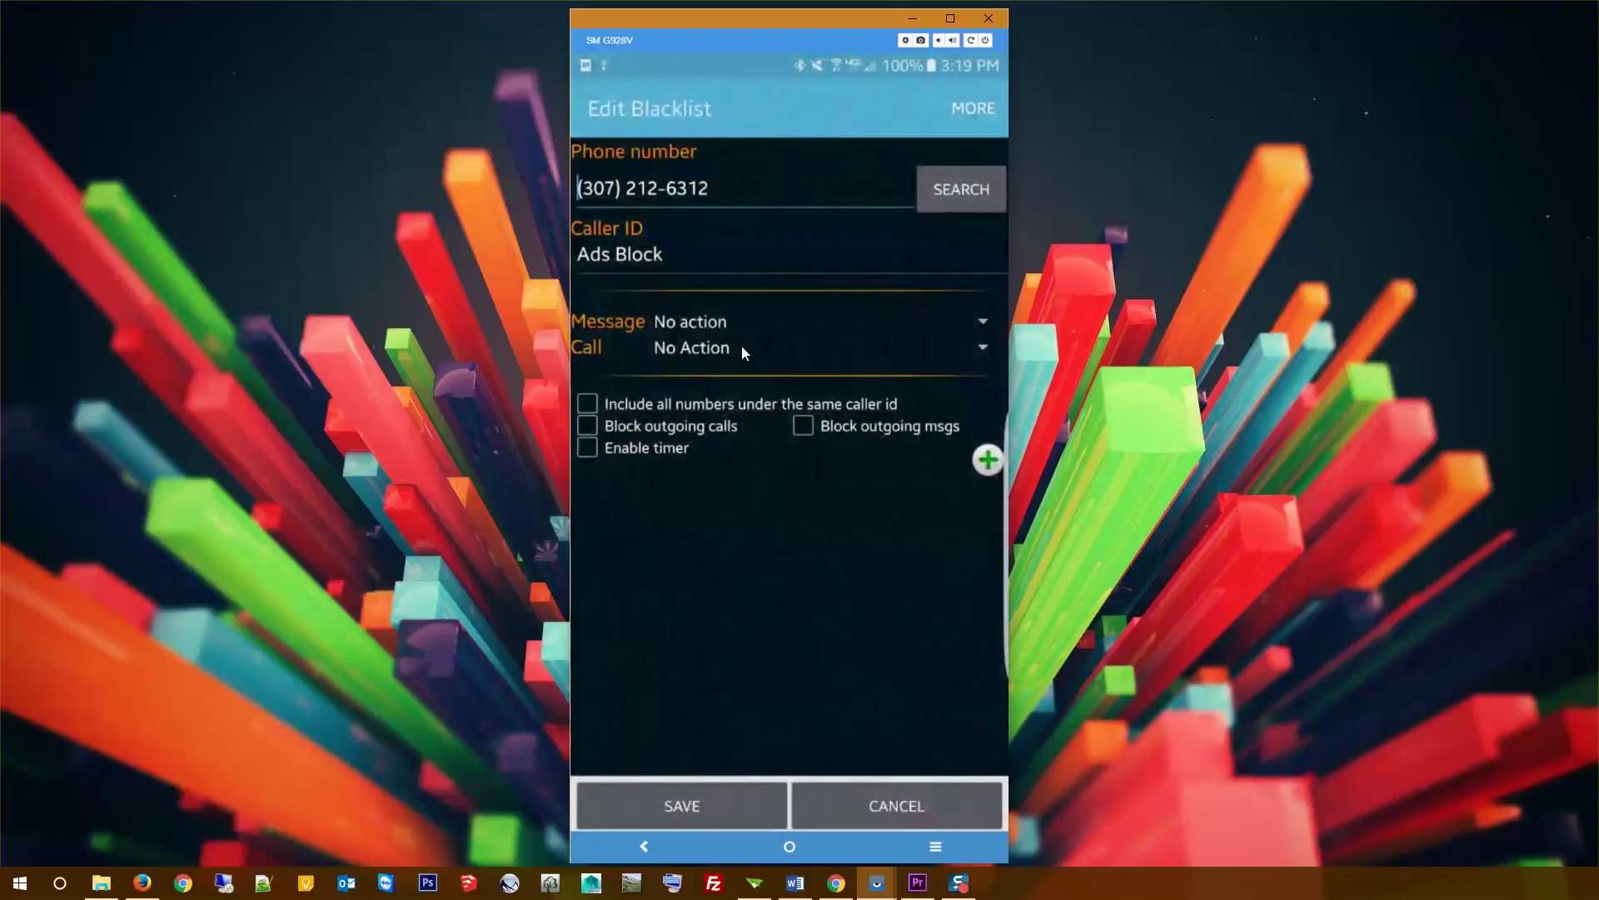
left_click(611, 420)
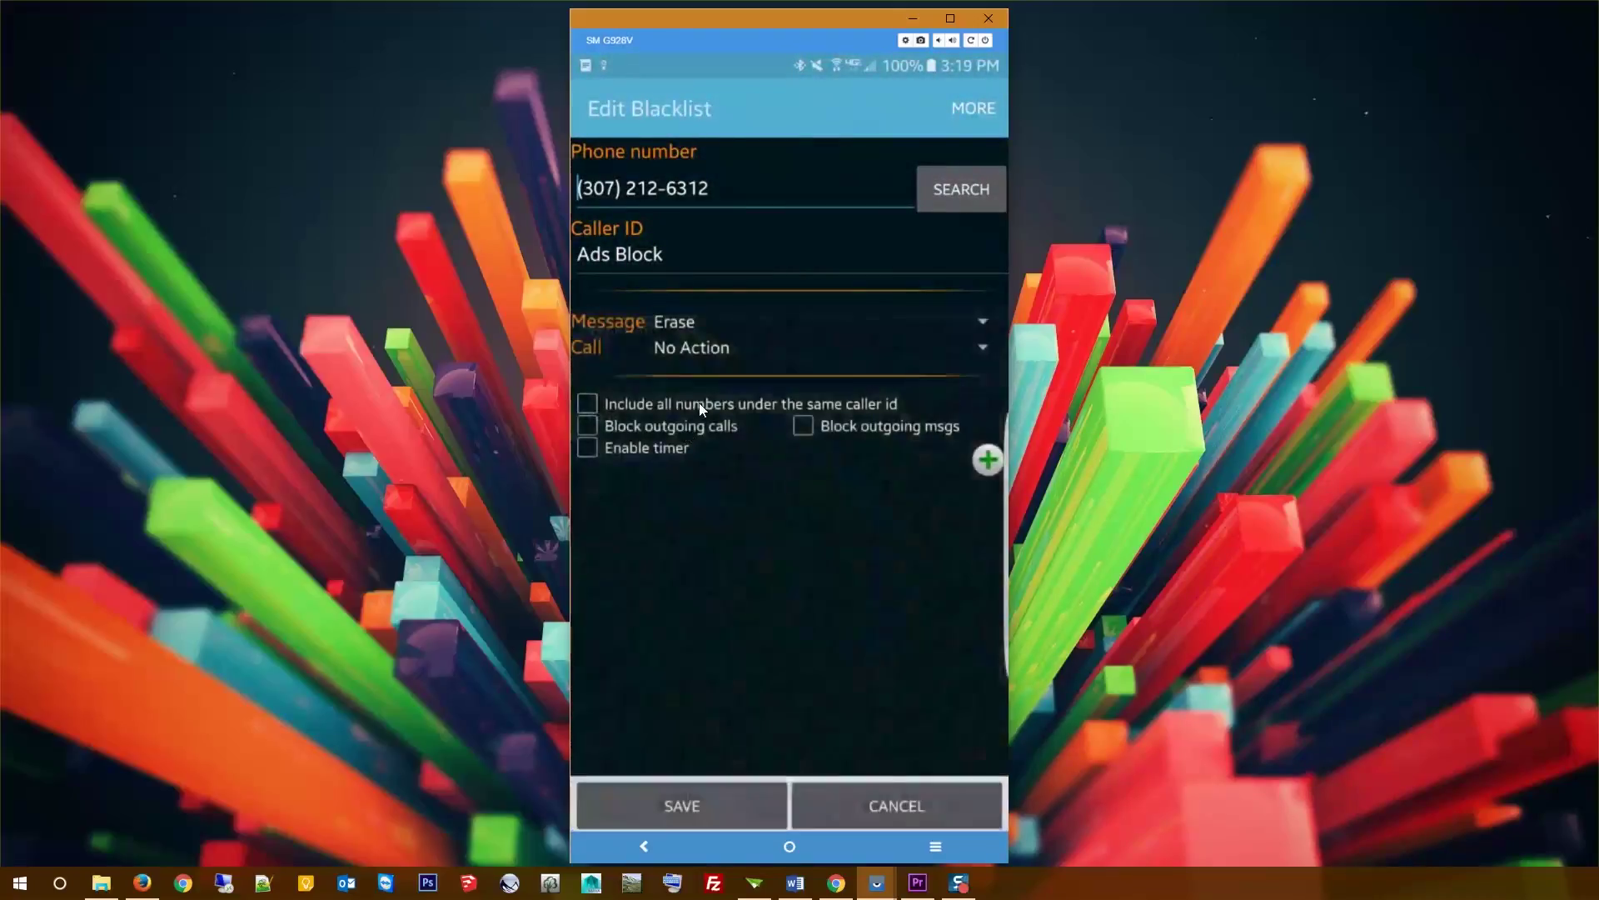
left_click(705, 350)
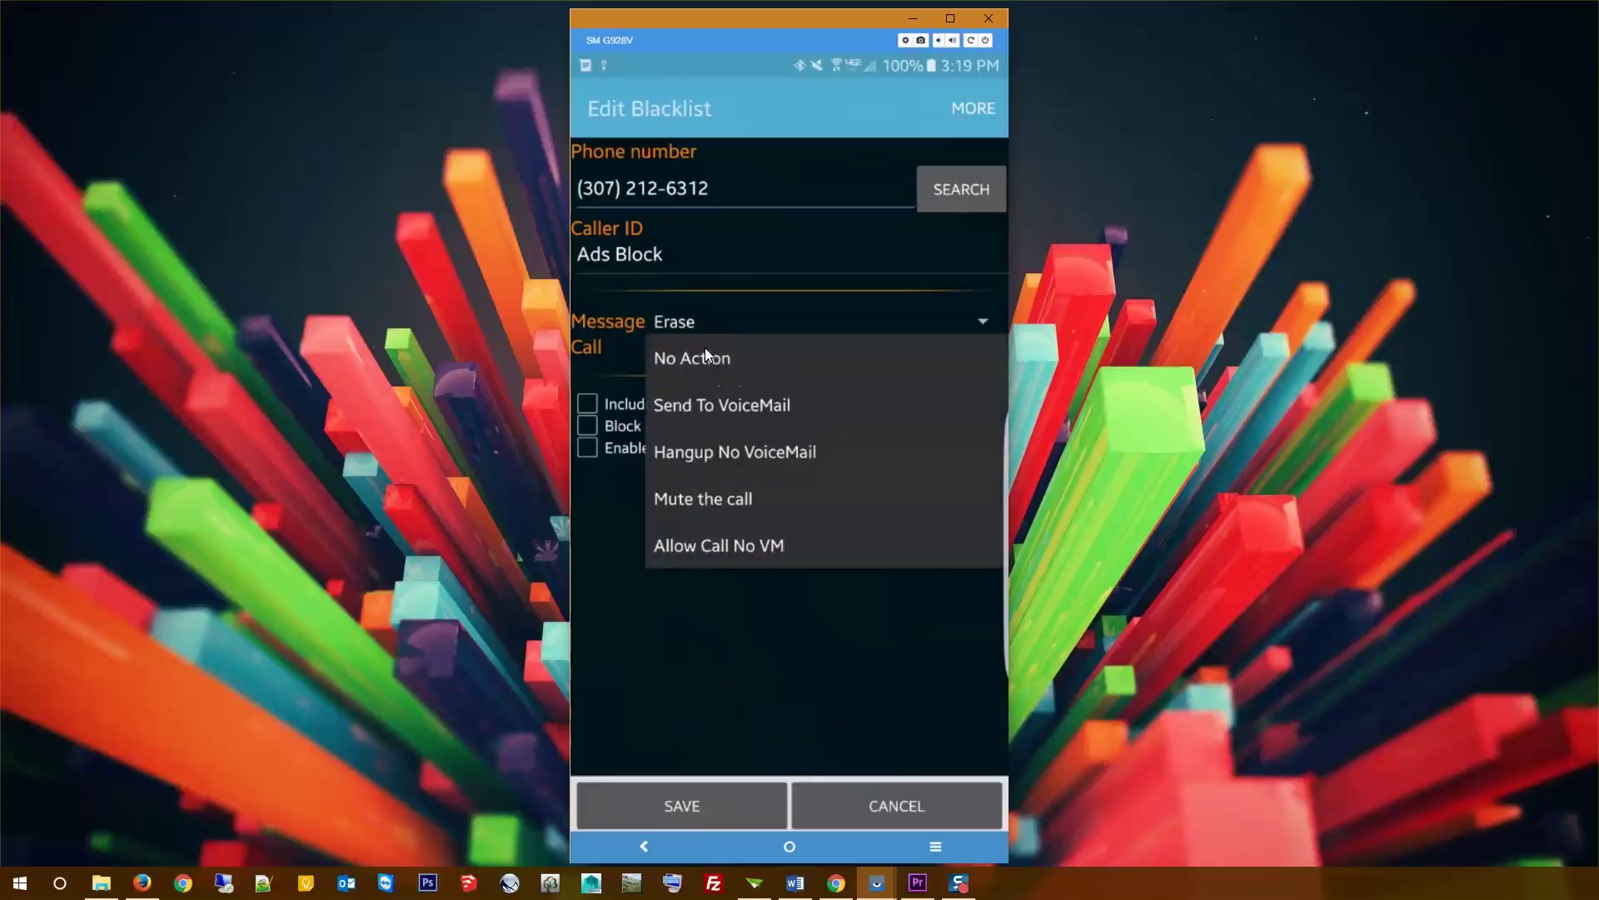
left_click(691, 453)
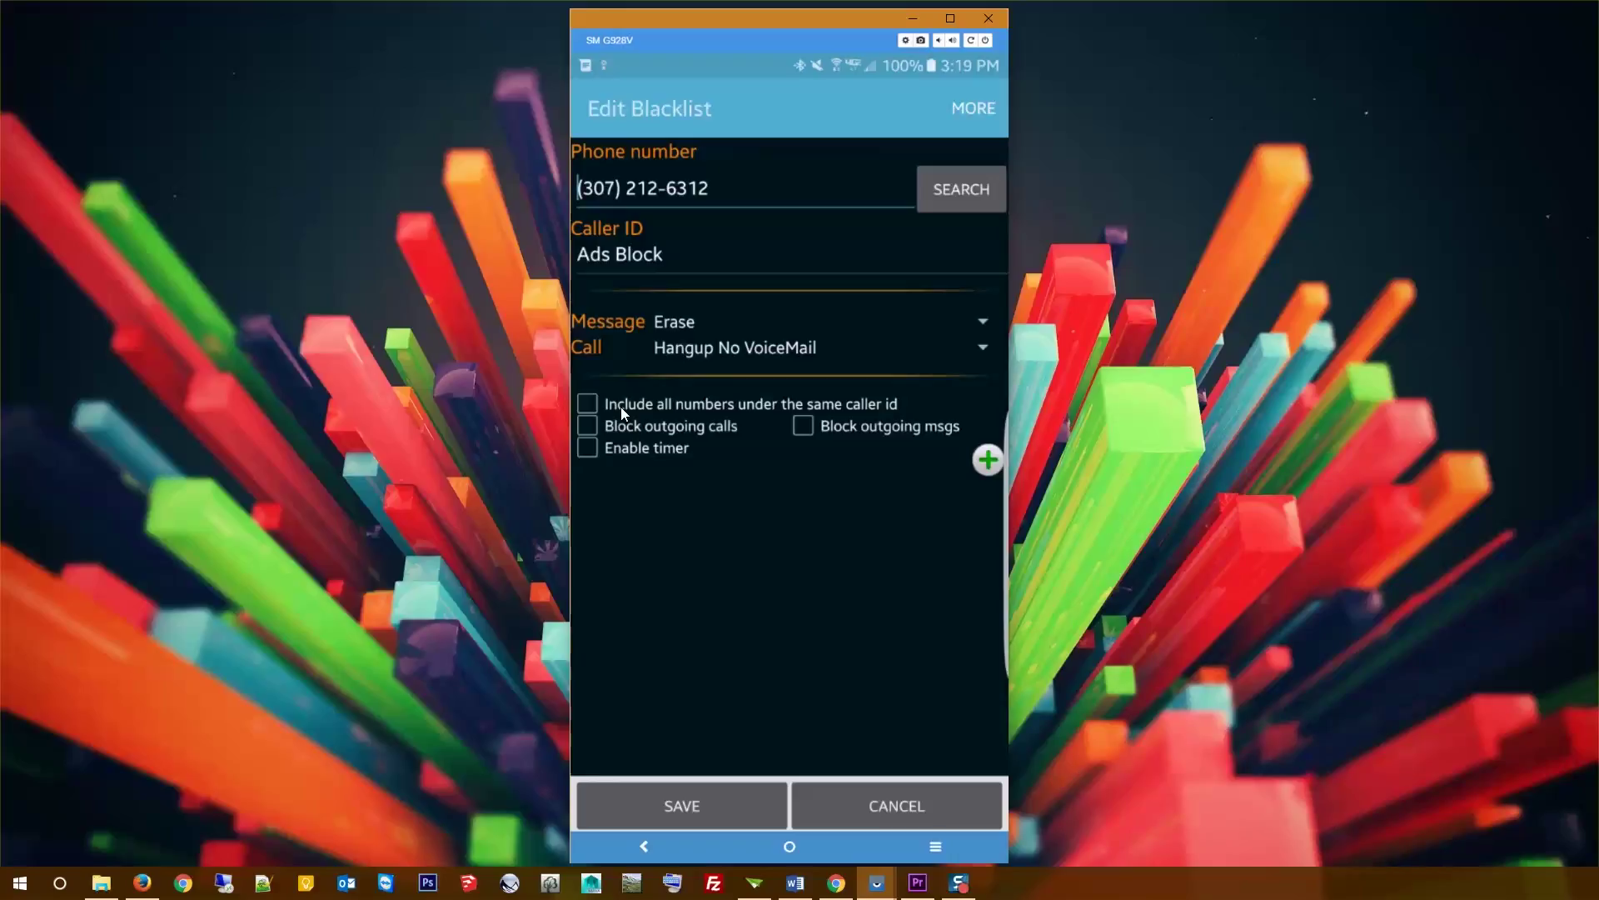
left_click(621, 407)
left_click_drag(658, 400, 738, 405)
Step: Cancel the Edit Blacklist form to return to the 7-entry Black List
left_click(898, 802)
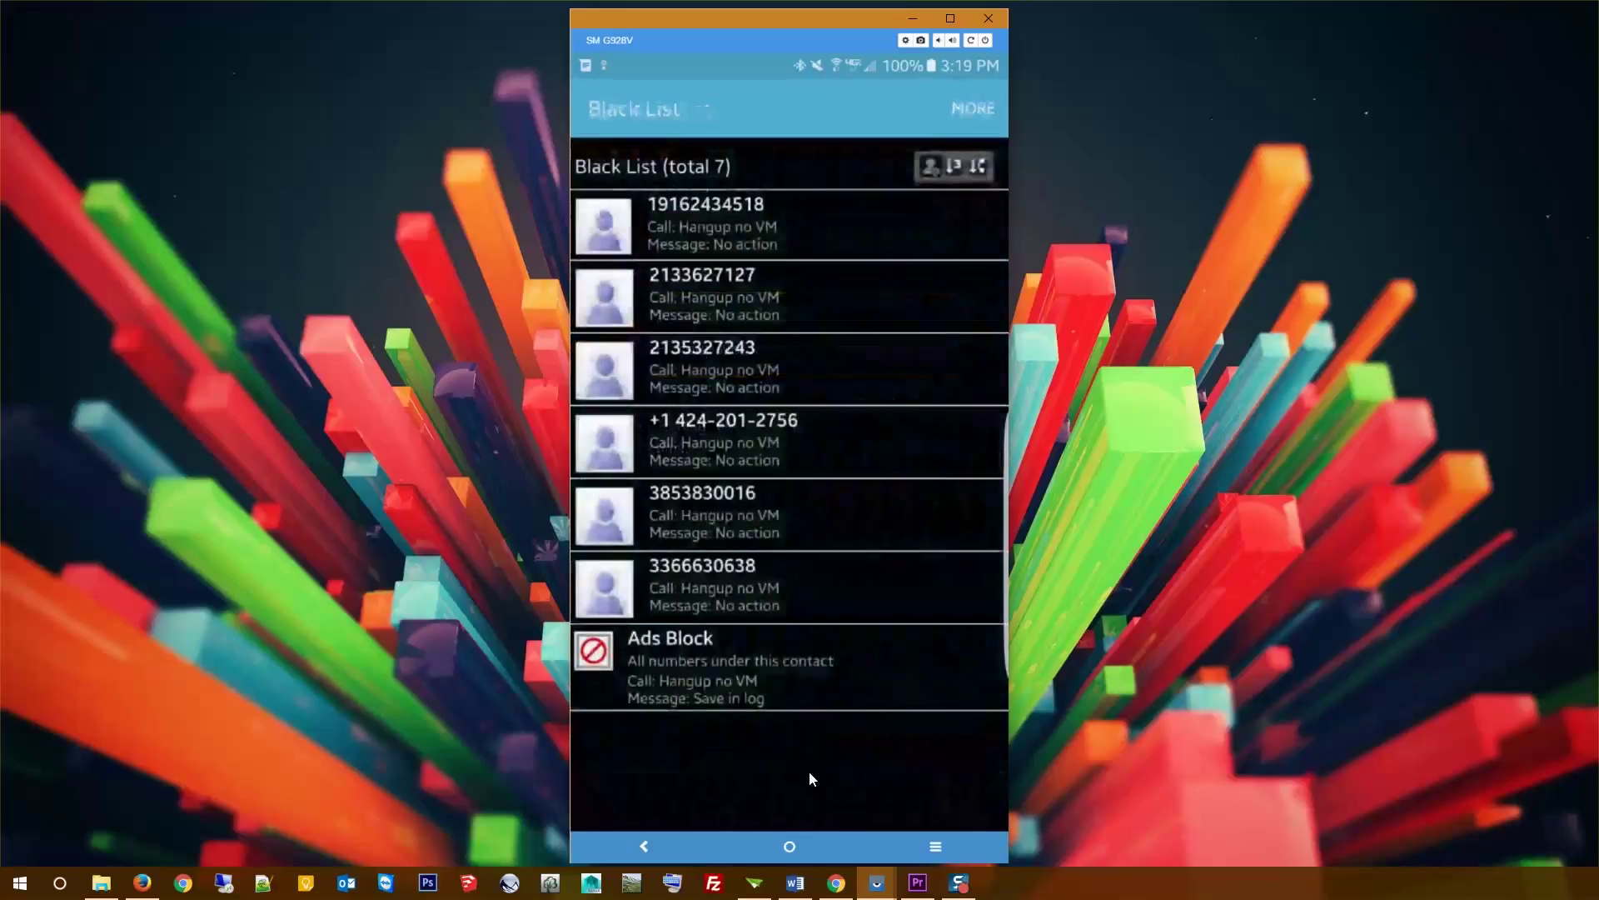